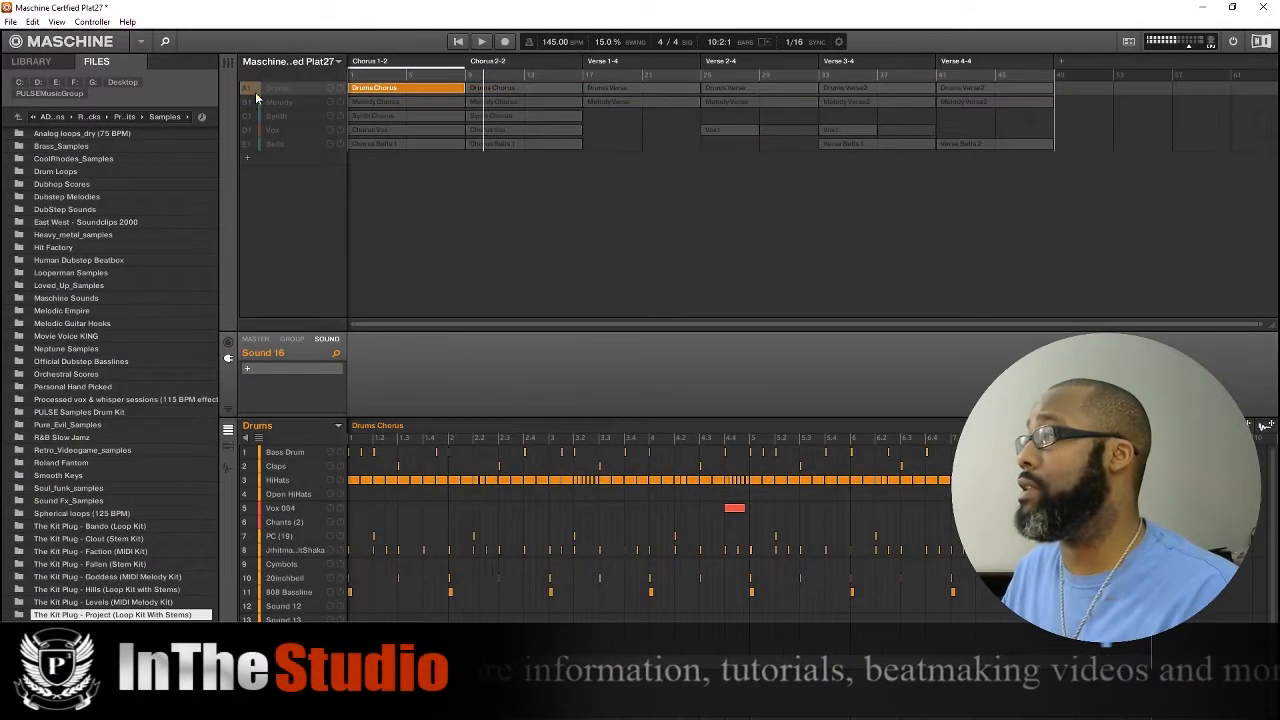
# Unmute the Melody group and open its Melody Chorus pattern for viewing.
pyautogui.click(256, 101)
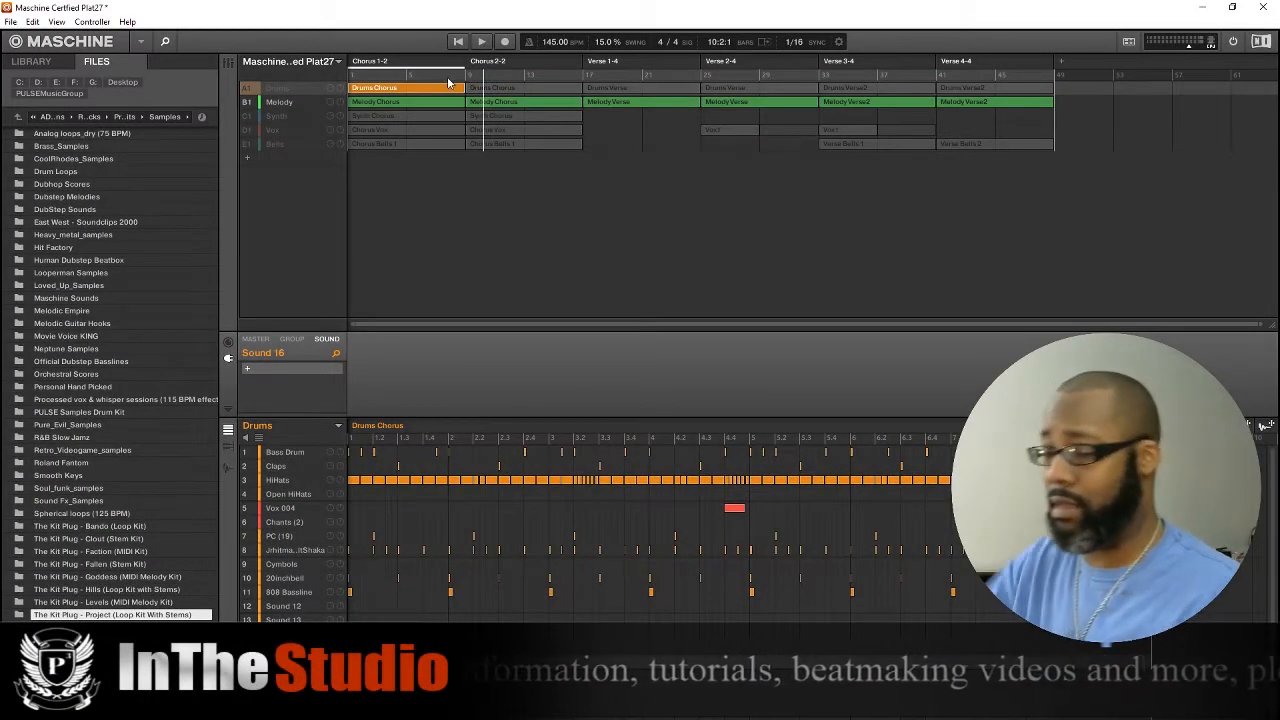
pyautogui.press('space')
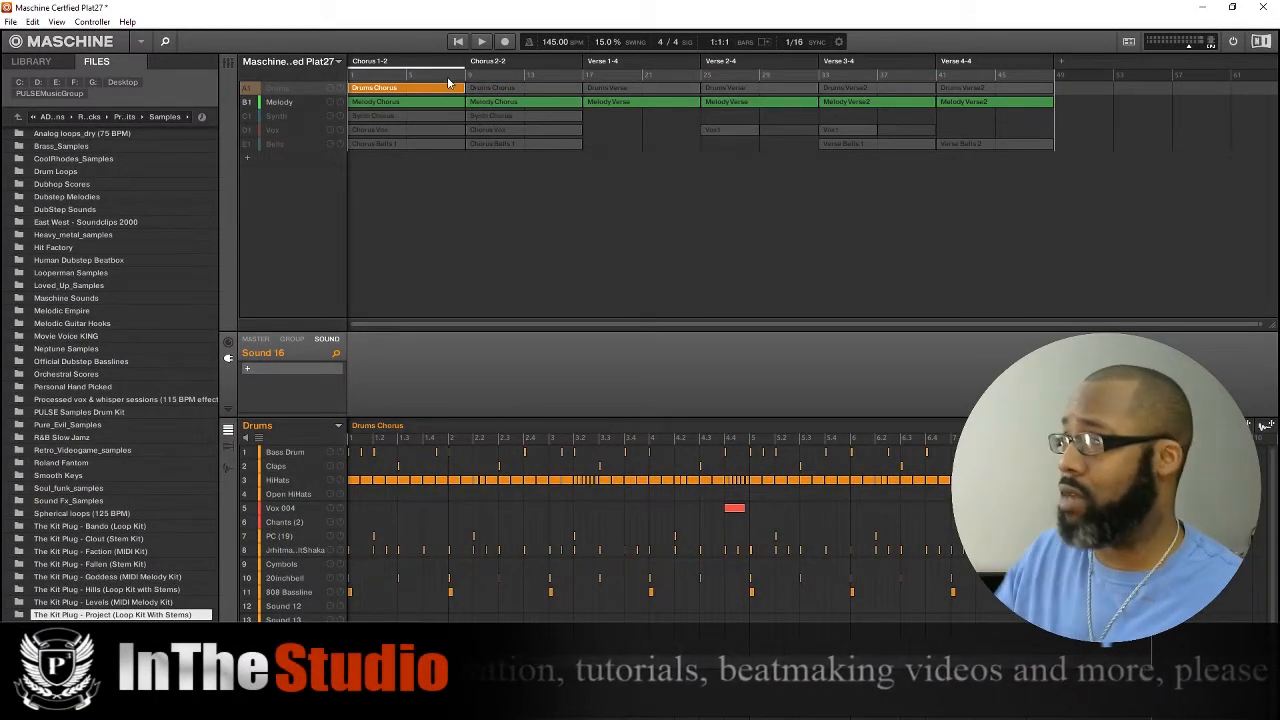
pyautogui.click(280, 102)
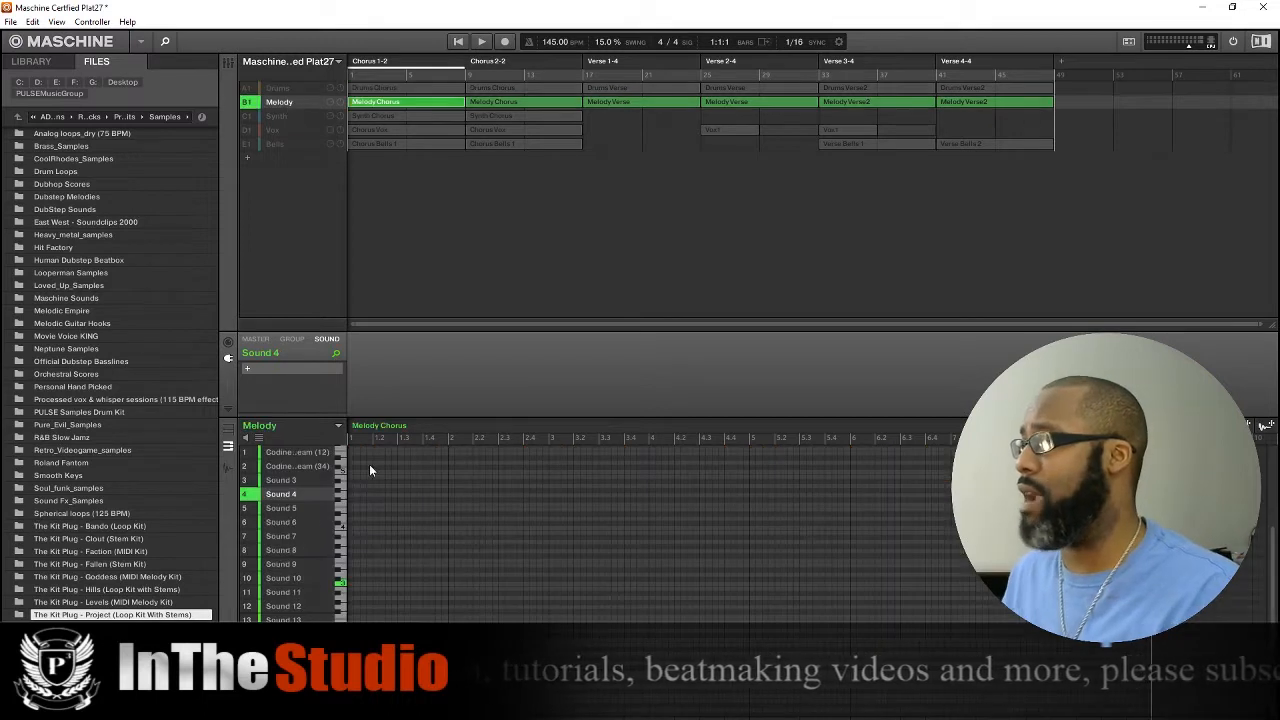
# Examine the Nexus instrument on the Melody group's Codine Dream (12) sound, then the Codine Dream (34) sound.
pyautogui.click(290, 453)
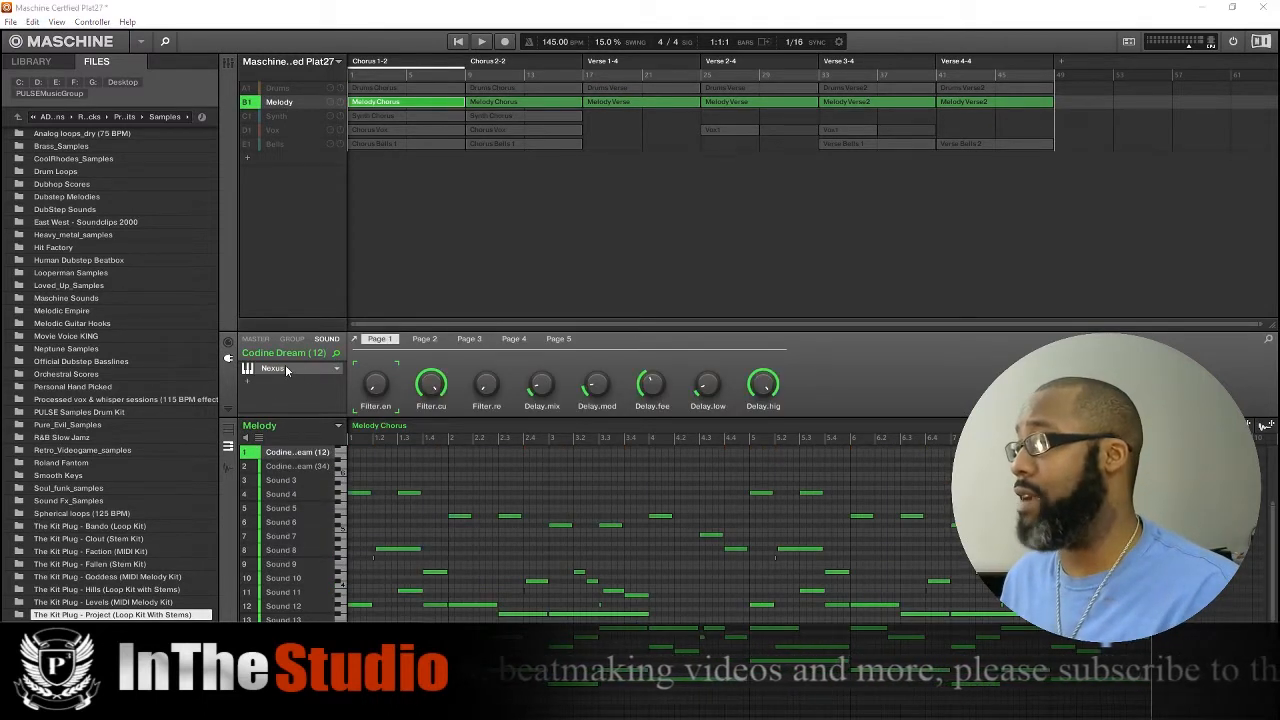
pyautogui.moveTo(800, 273); pyautogui.dragTo(744, 217)
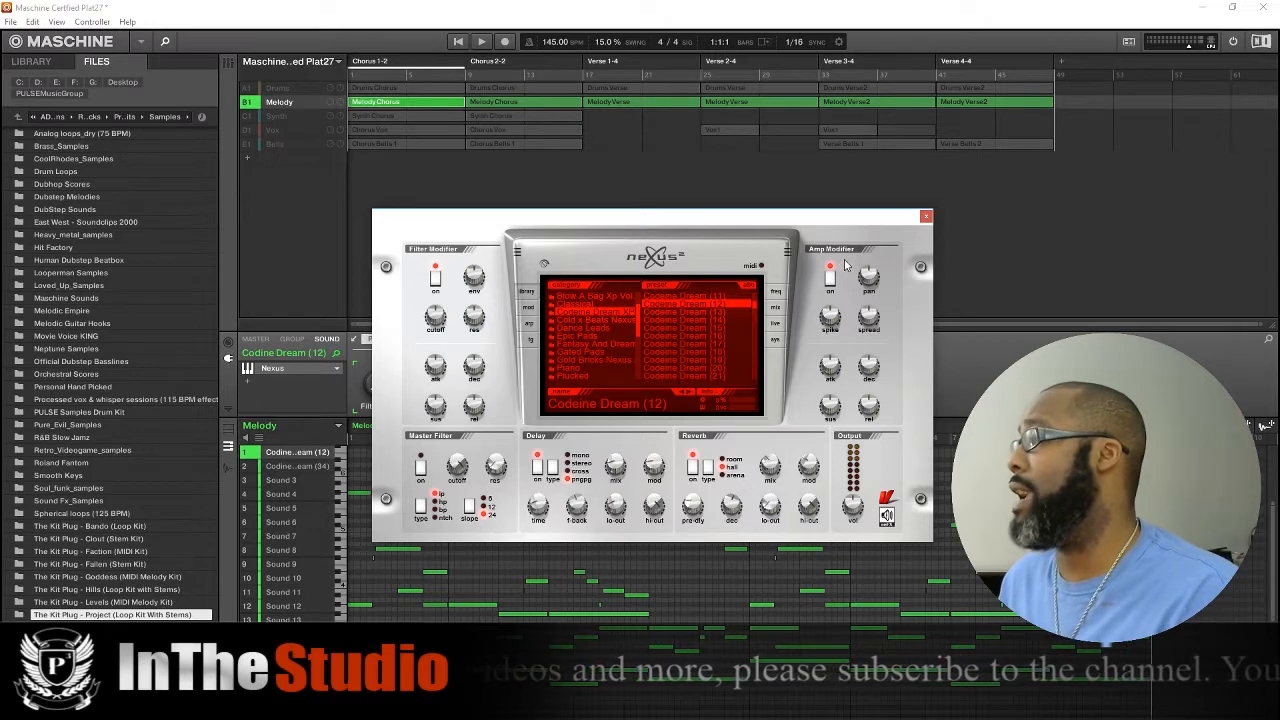
pyautogui.click(925, 216)
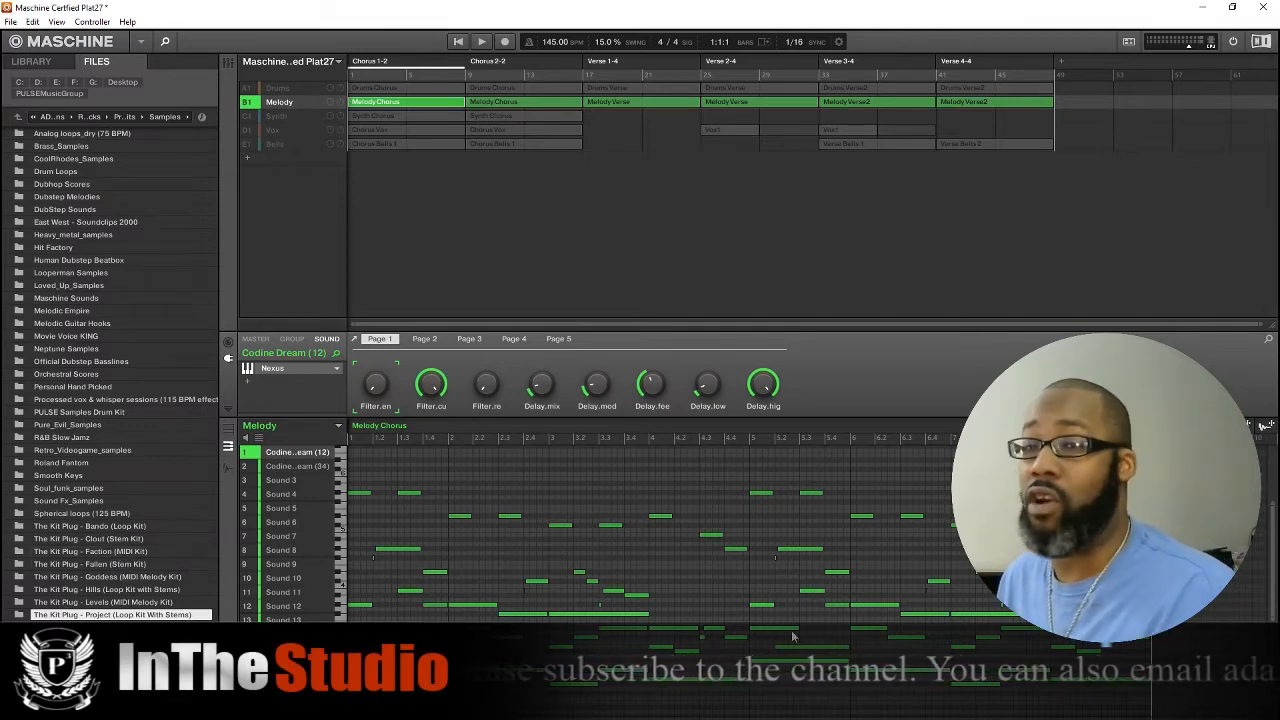
pyautogui.click(294, 468)
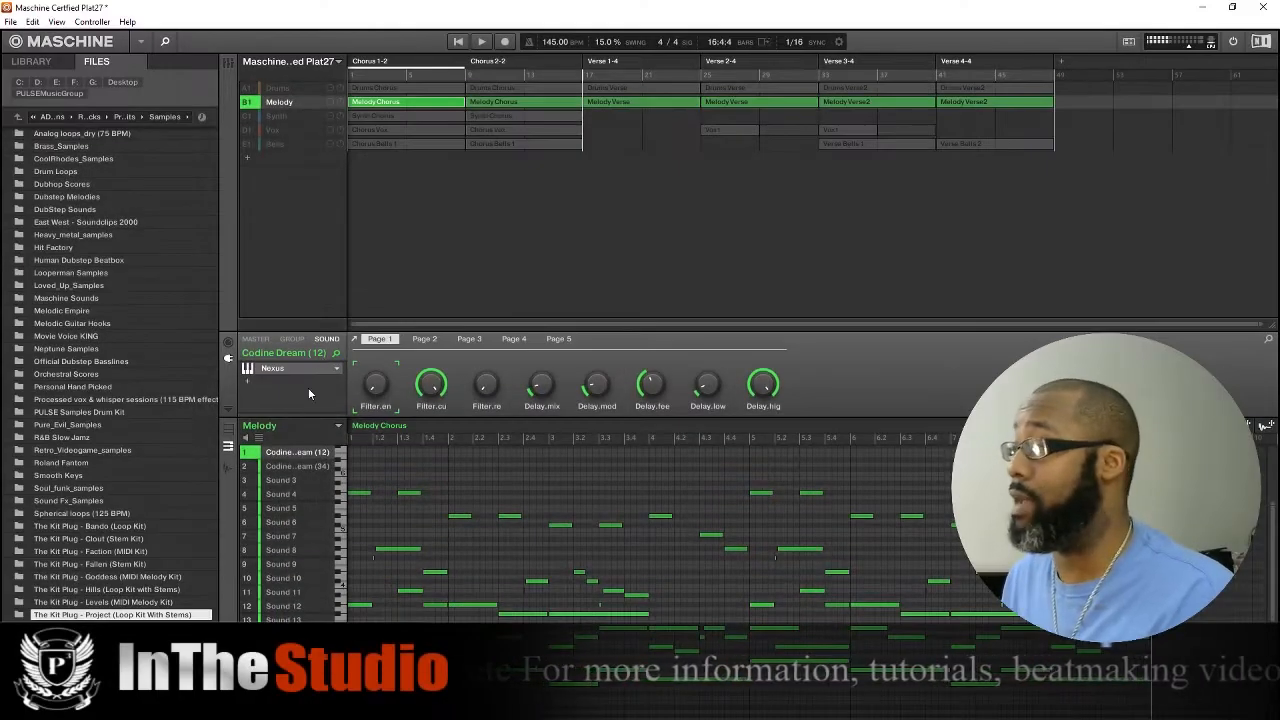
# Unmute the Synth group, compare its chorus pattern with the Melody chorus, and play both groups together.
pyautogui.click(250, 118)
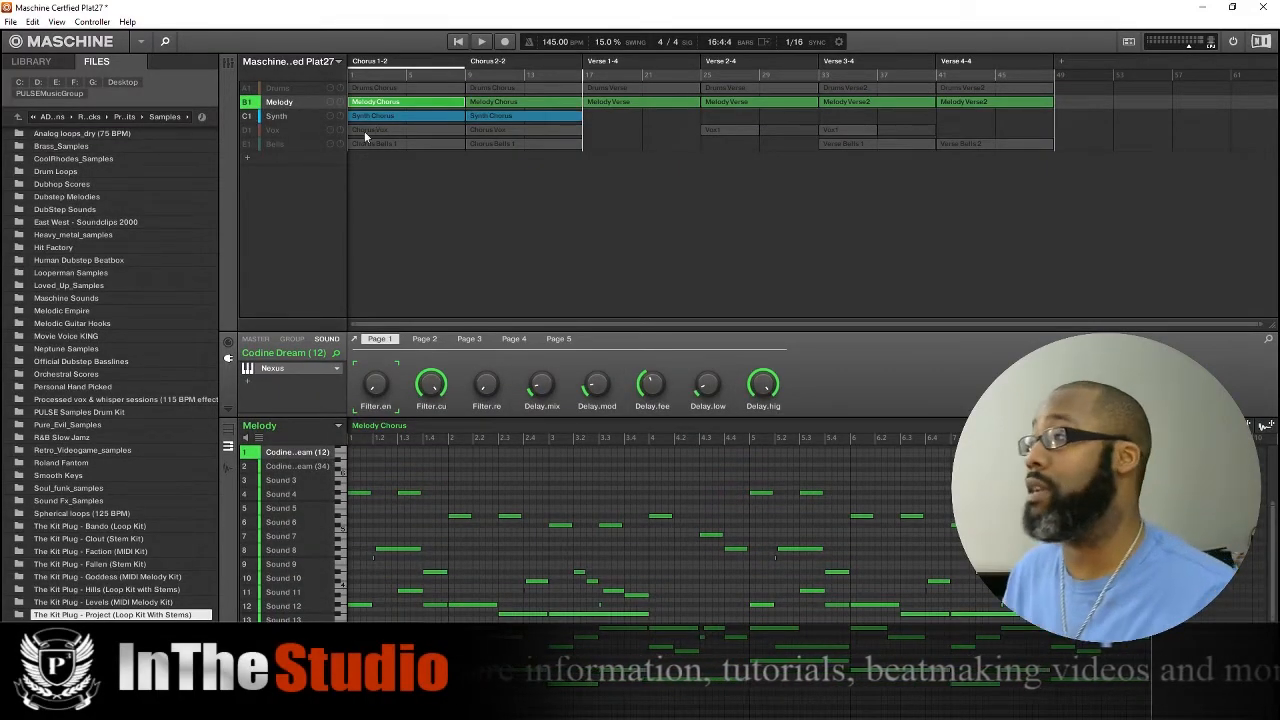
pyautogui.click(380, 117)
pyautogui.click(667, 42)
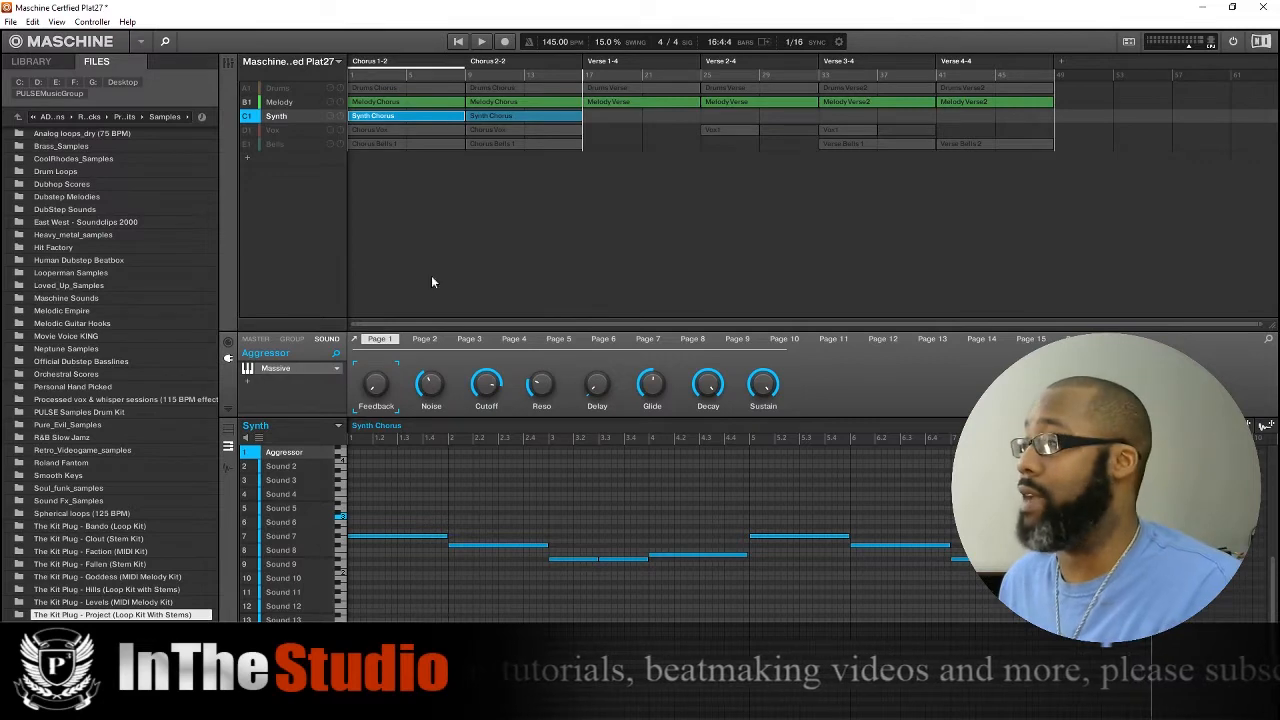
pyautogui.click(395, 103)
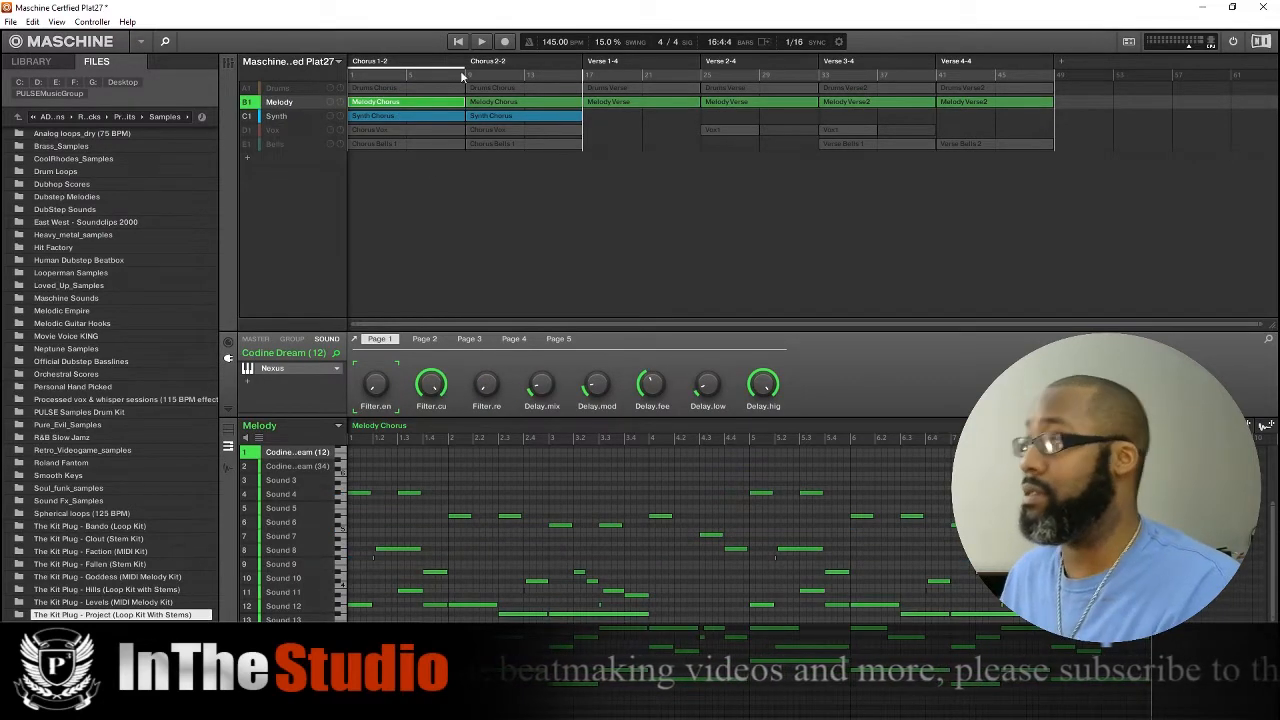
pyautogui.click(278, 117)
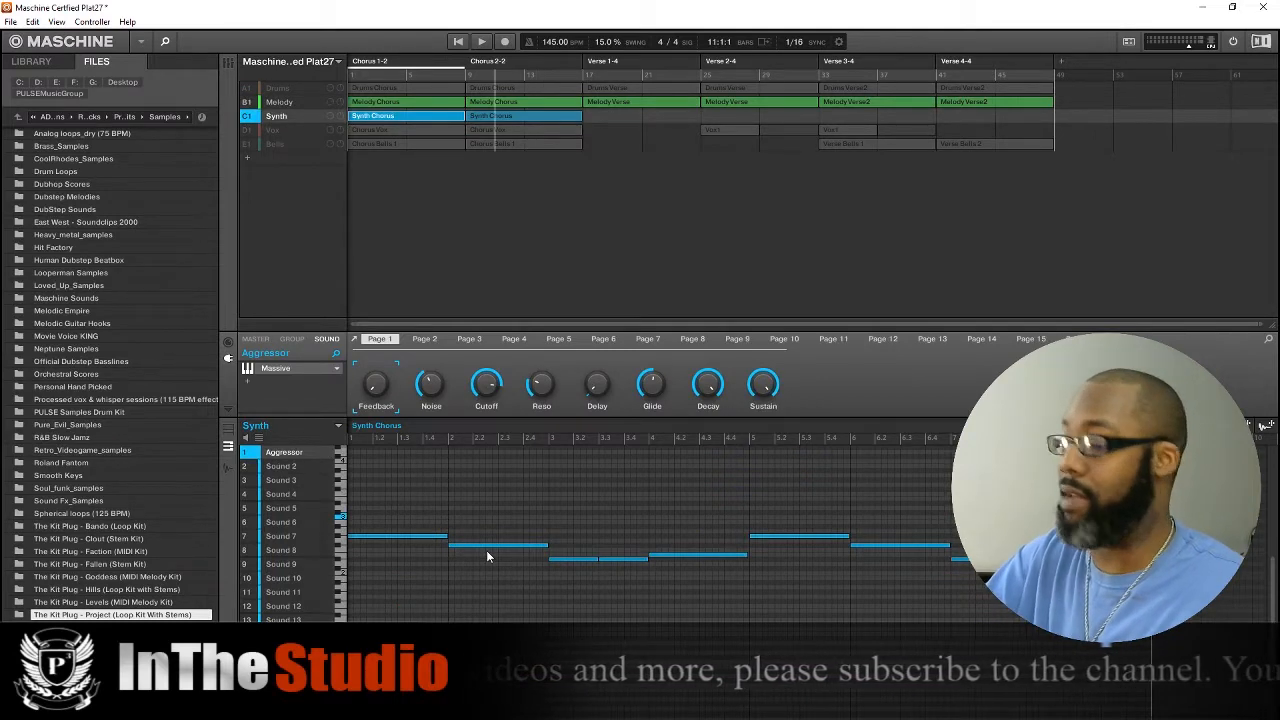
pyautogui.press('space')
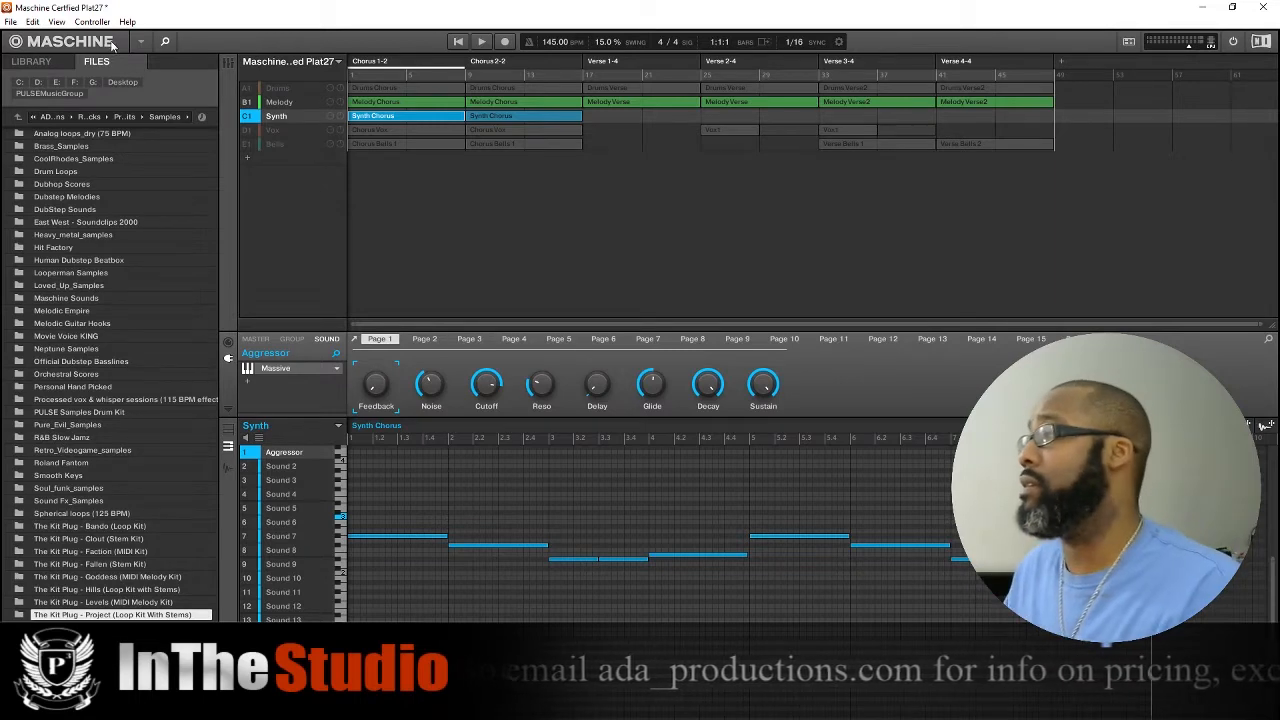
# Unmute the Vox group and examine the Drum Fill2 sample's playback region in the Sampler.
pyautogui.click(286, 131)
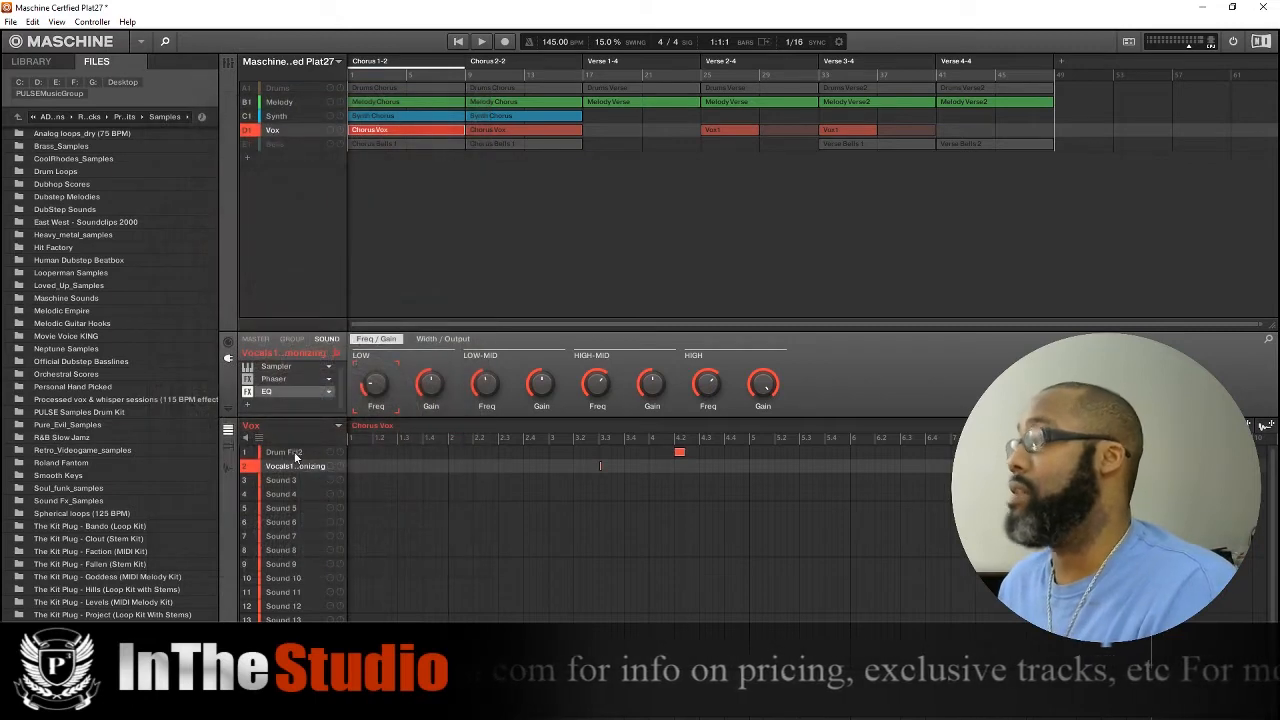
pyautogui.click(284, 452)
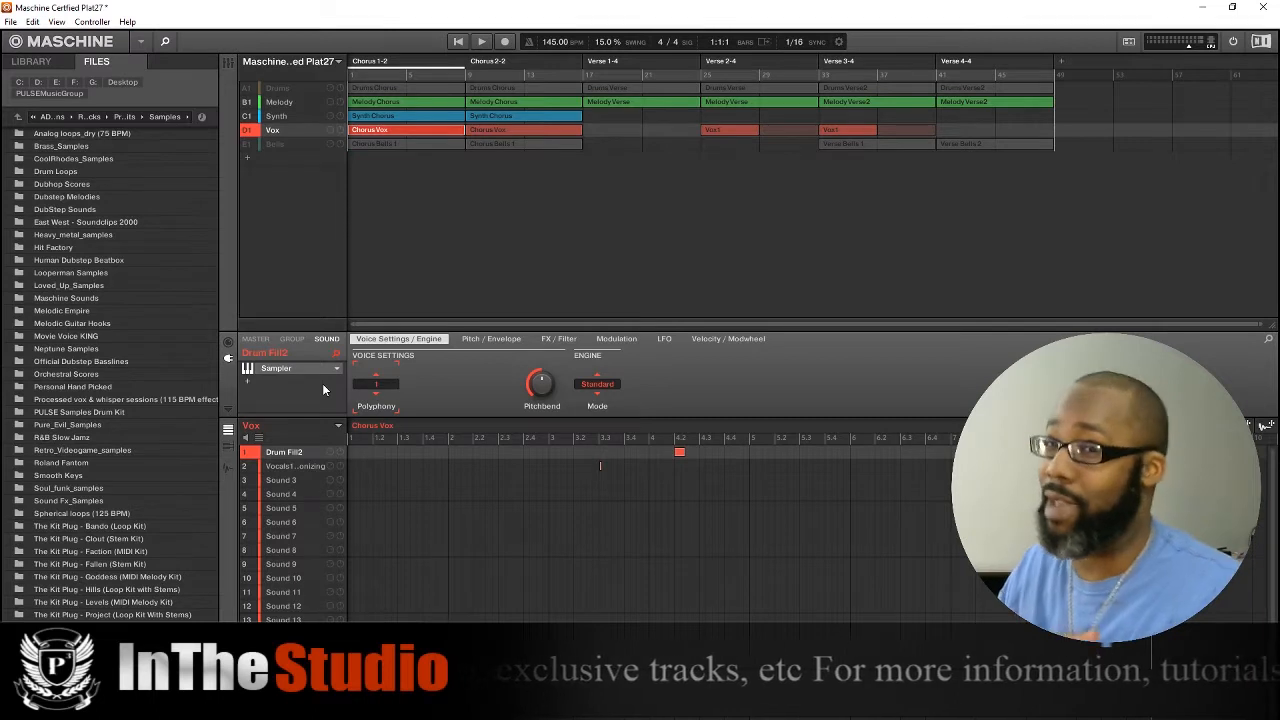
pyautogui.rightClick(297, 456)
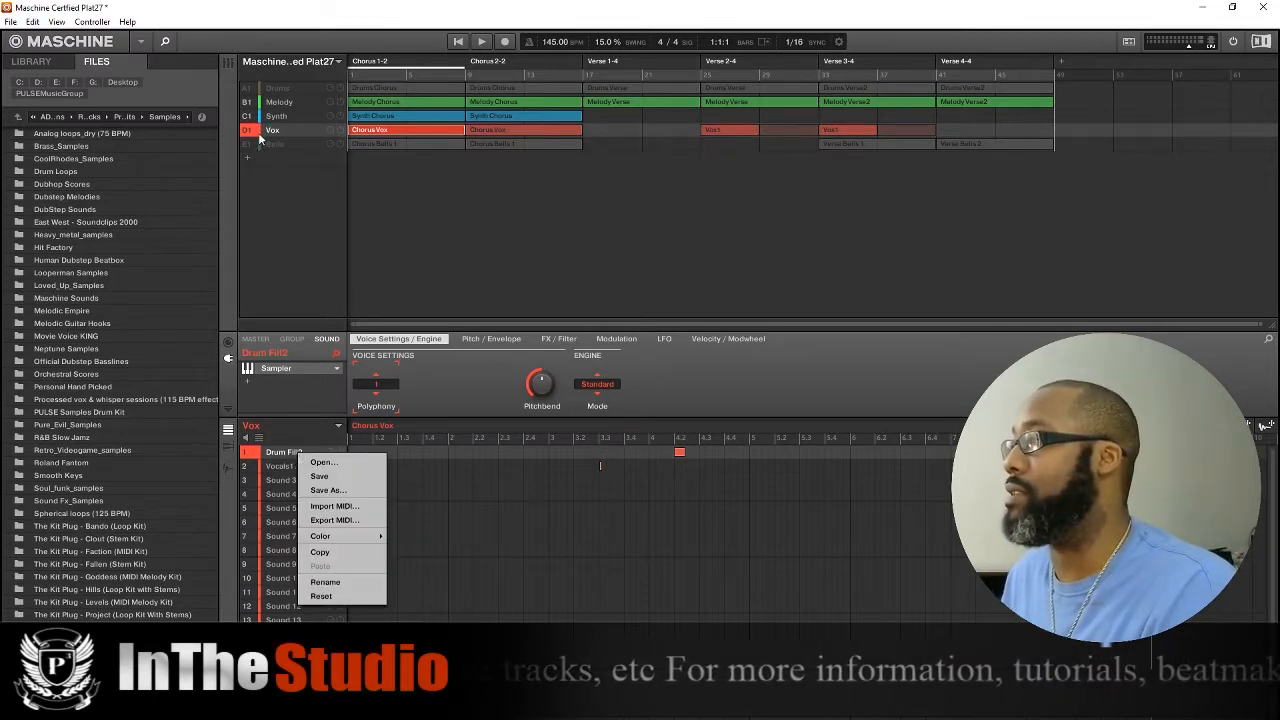
pyautogui.click(233, 64)
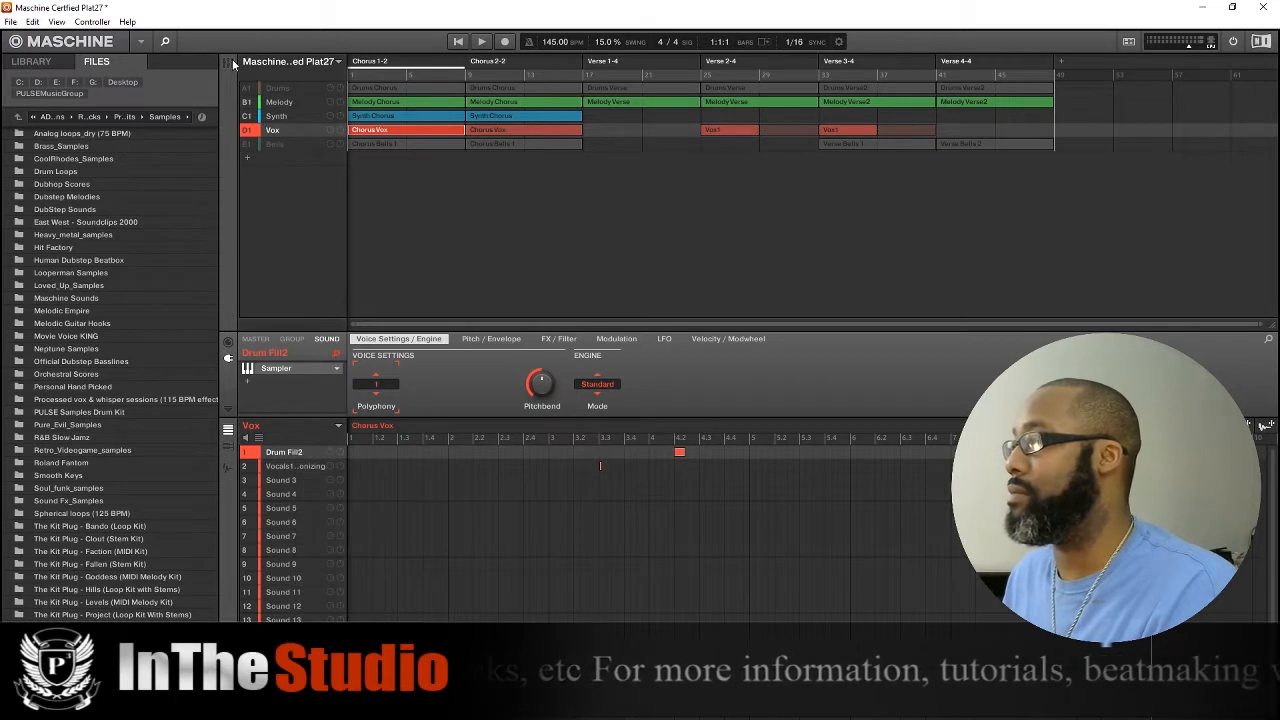
pyautogui.click(231, 63)
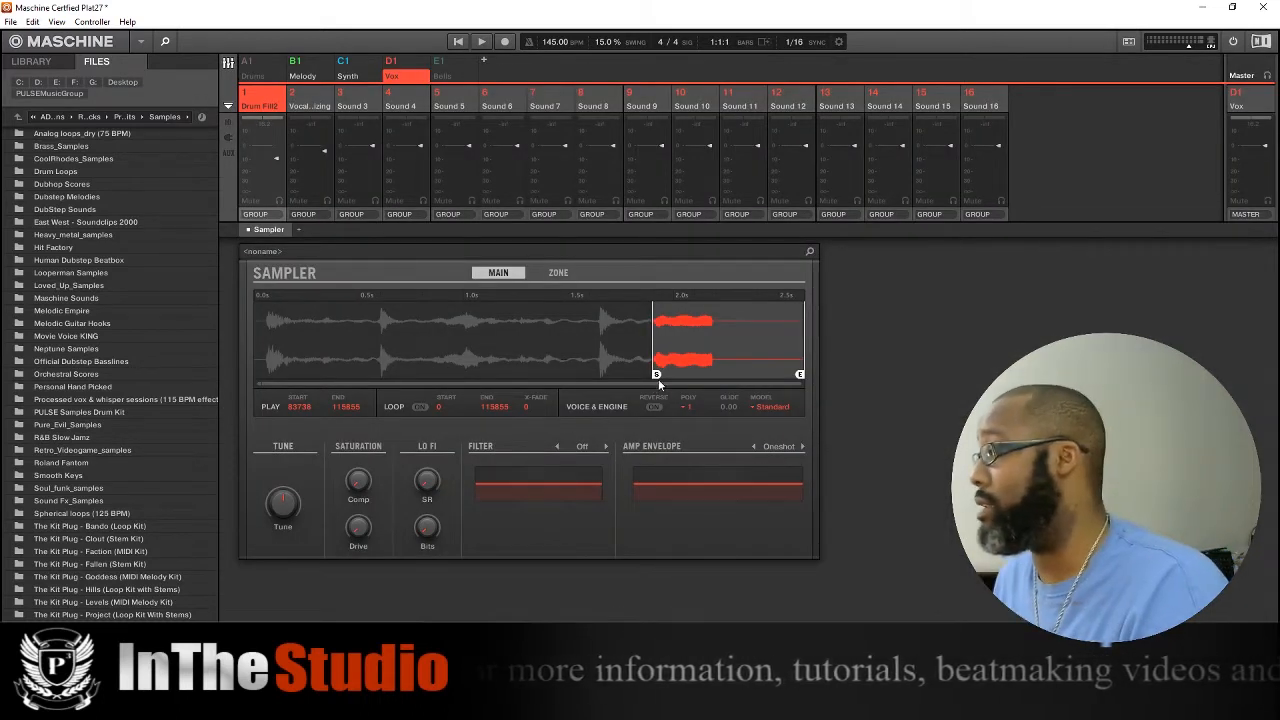
pyautogui.moveTo(606, 378)
pyautogui.mouseDown()
pyautogui.moveTo(268, 385)
pyautogui.moveTo(190, 405)
pyautogui.mouseUp()
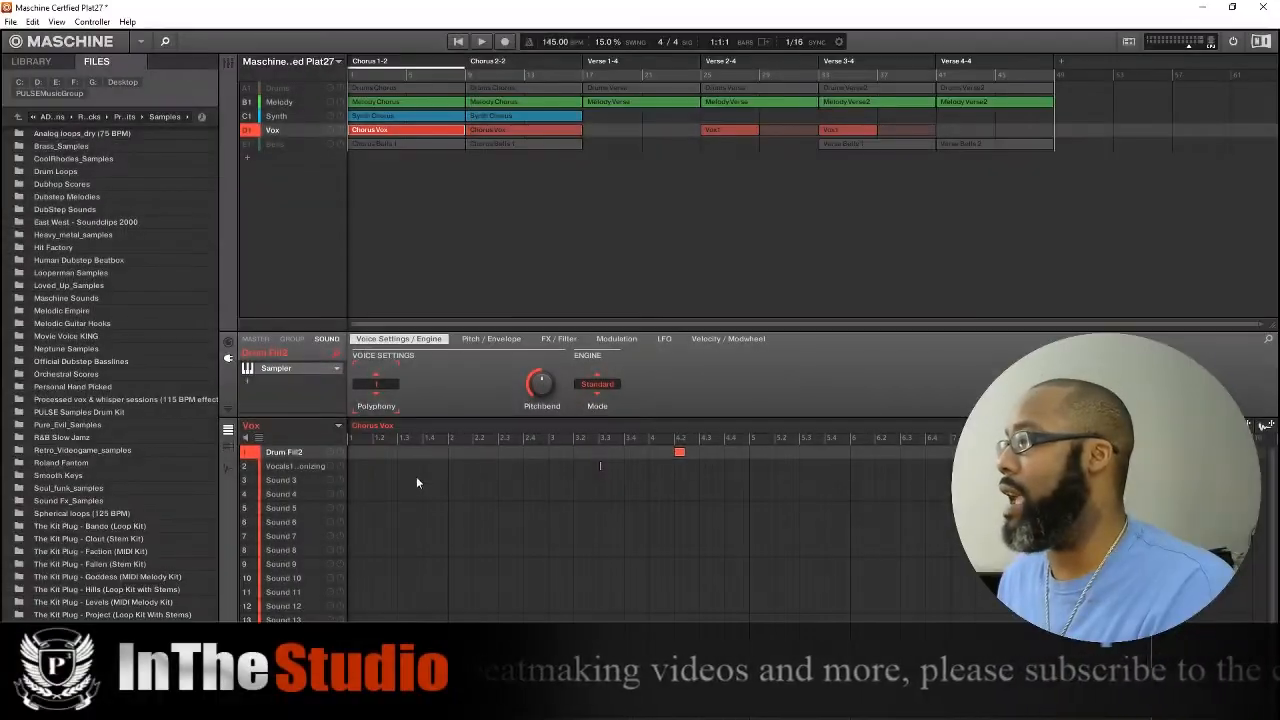
# Review the Phaser and EQ settings on the Vox group's harmonizing vocal sound, then play the chorus.
pyautogui.click(299, 467)
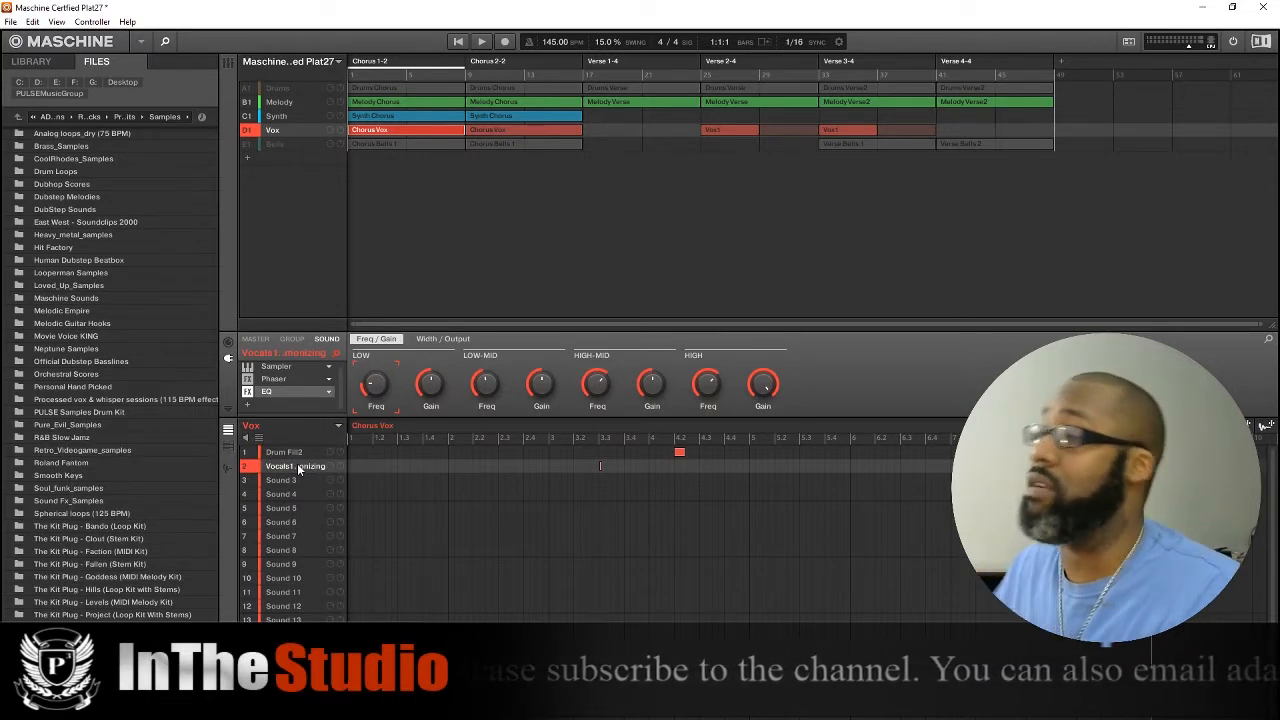
pyautogui.click(283, 380)
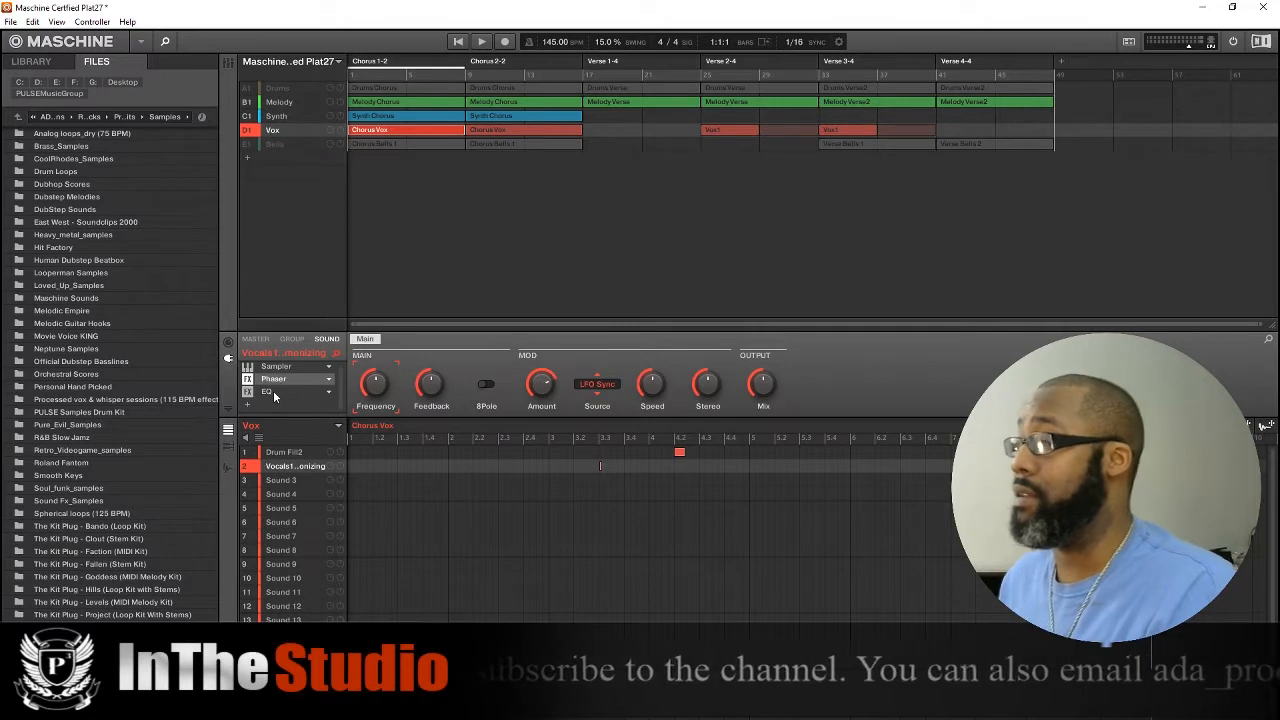
pyautogui.click(273, 390)
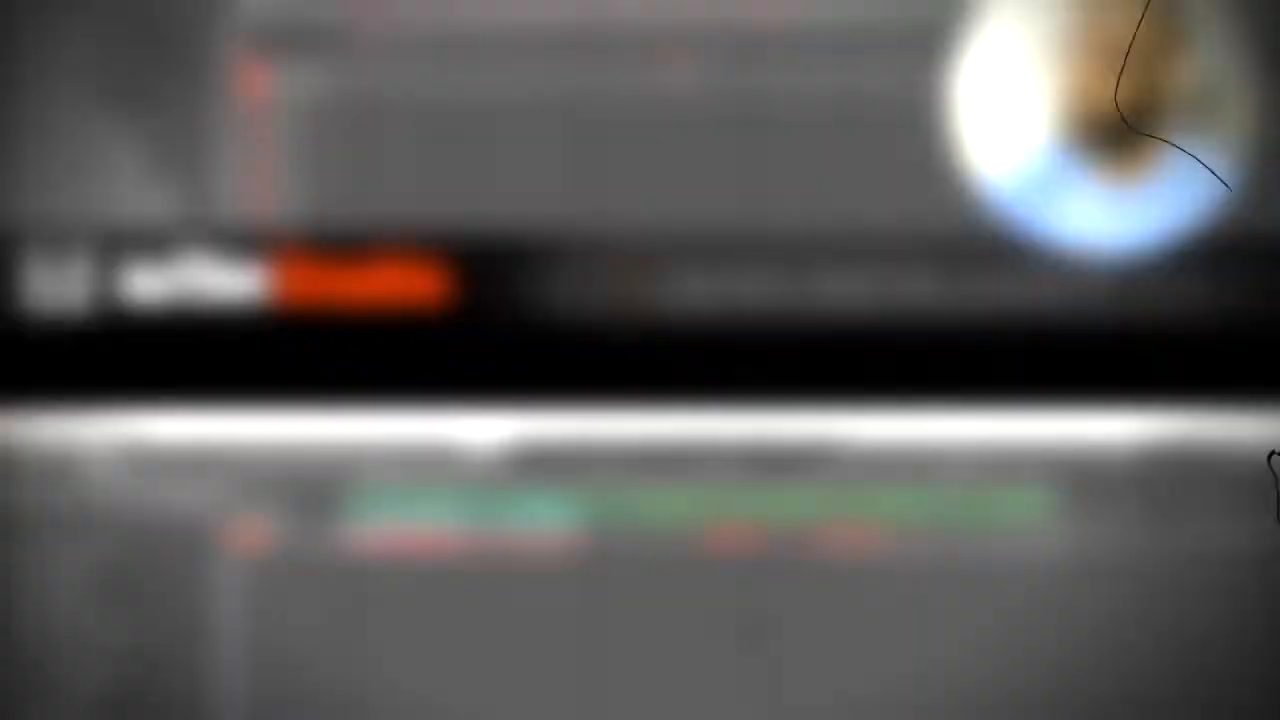
pyautogui.press('space')
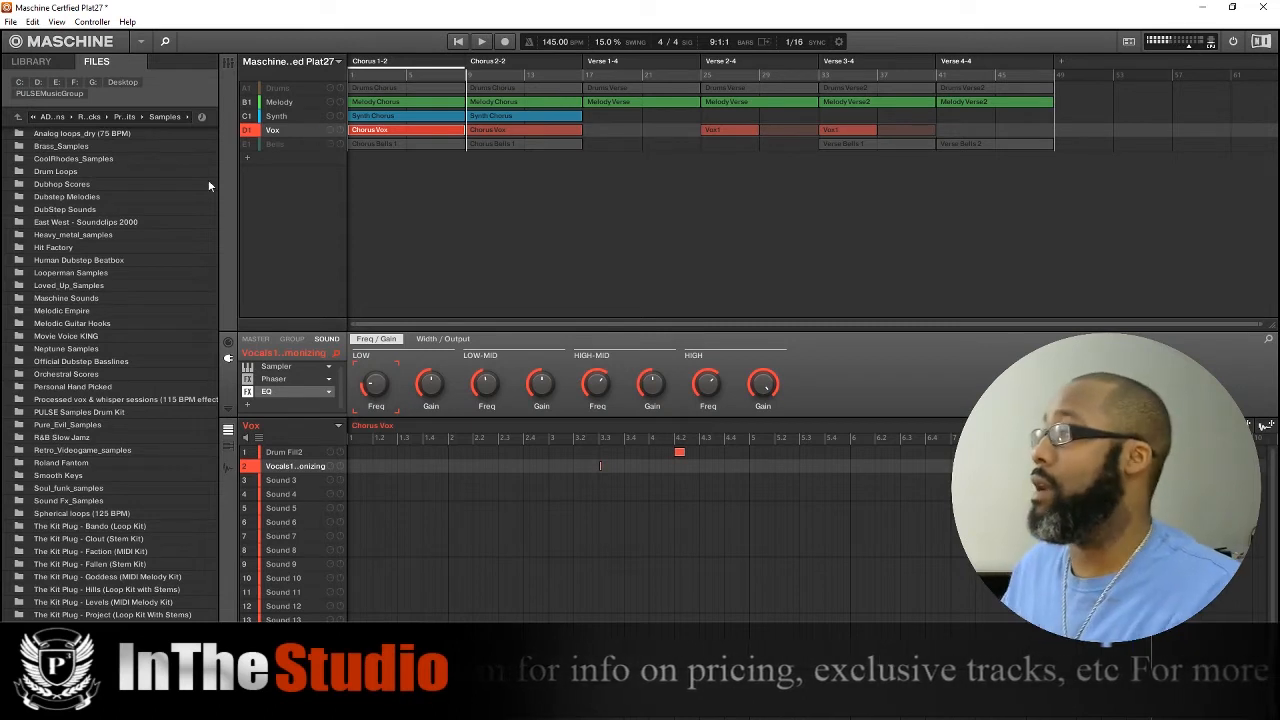
# Isolate the Bells group by unmuting it and muting Melody, Synth and Vox, and open the Chorus Bells 1 pattern.
pyautogui.click(248, 145)
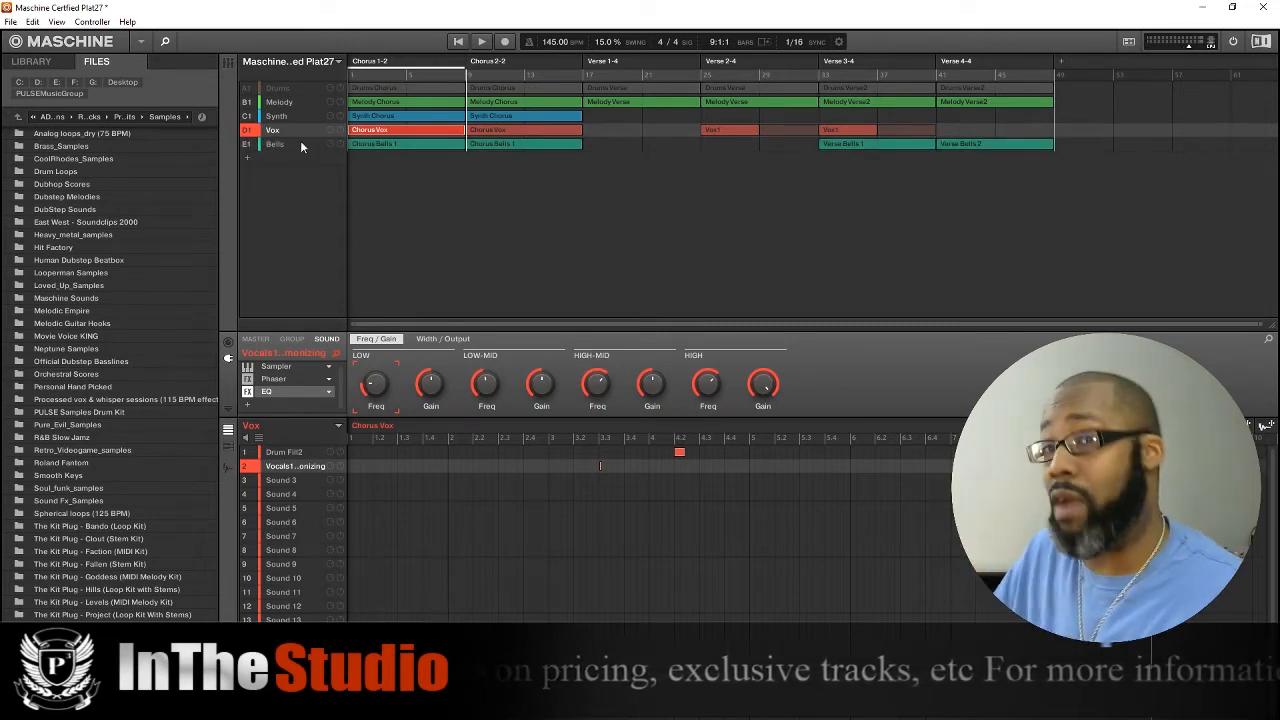
pyautogui.click(248, 102)
pyautogui.click(248, 116)
pyautogui.click(248, 130)
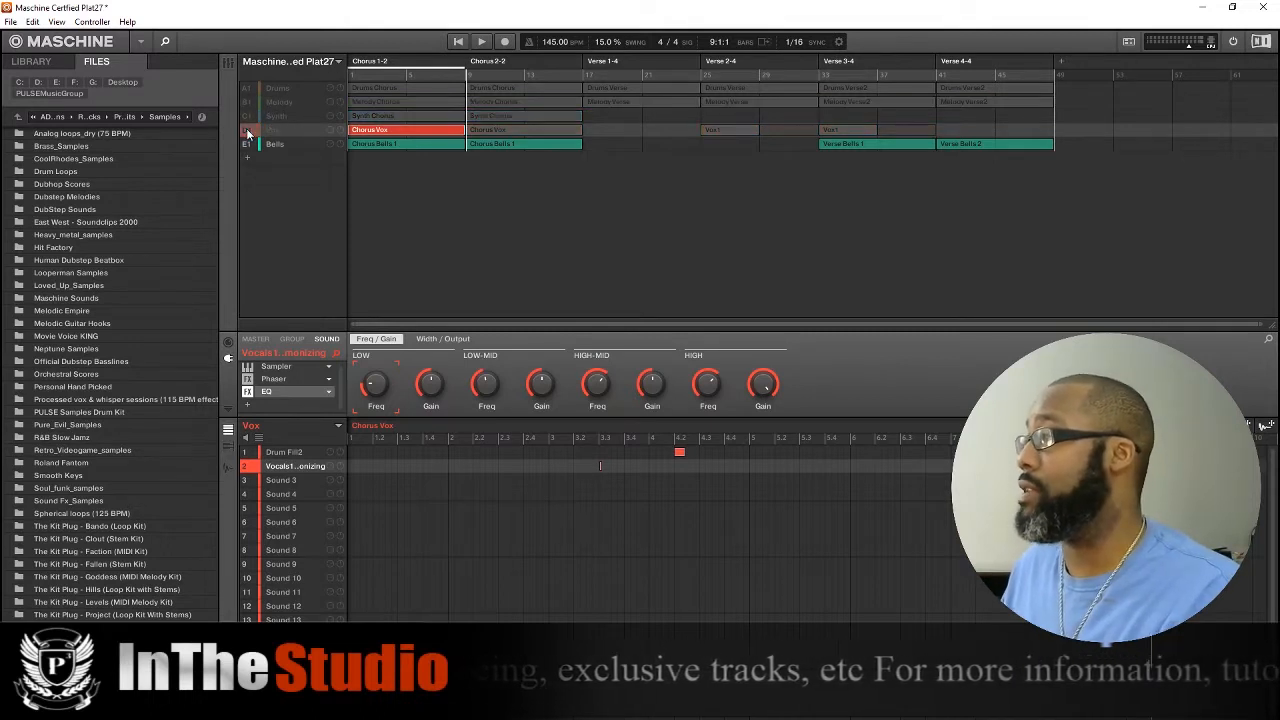
pyautogui.click(386, 144)
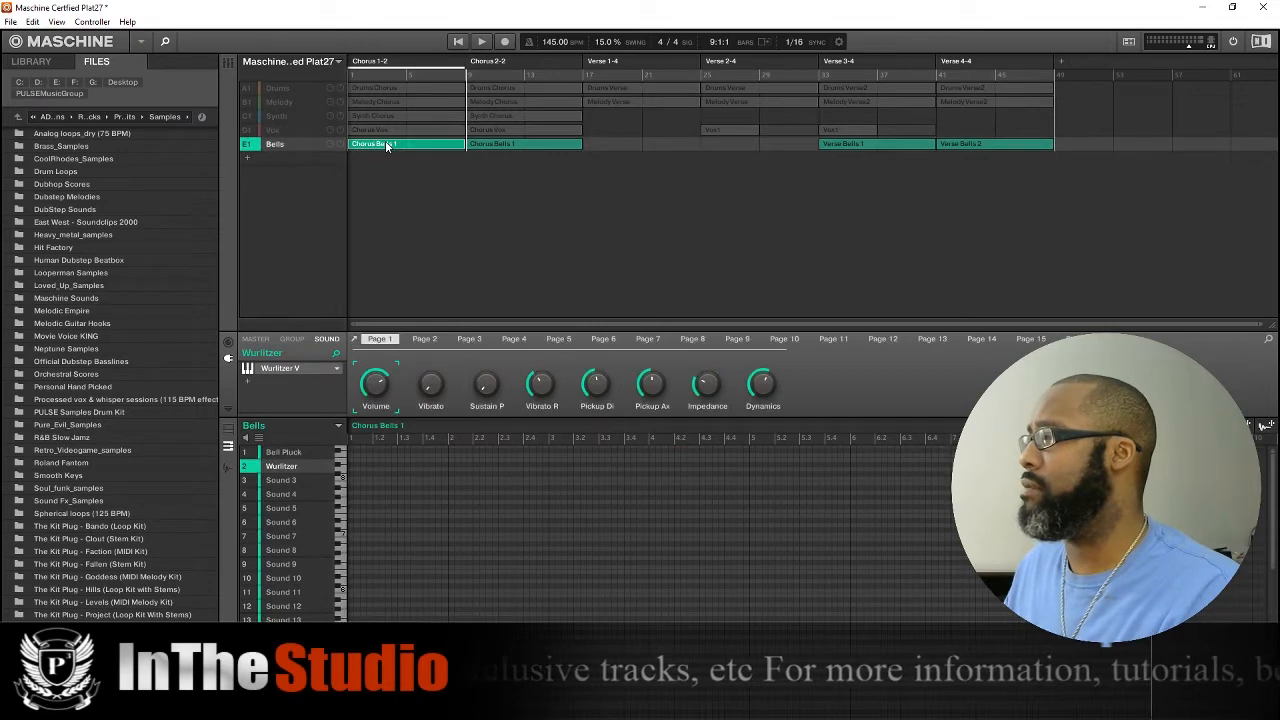
# Examine the Trophies instrument and preset on the Bell Pluck sound, then check the Wurlitzer sound.
pyautogui.click(288, 452)
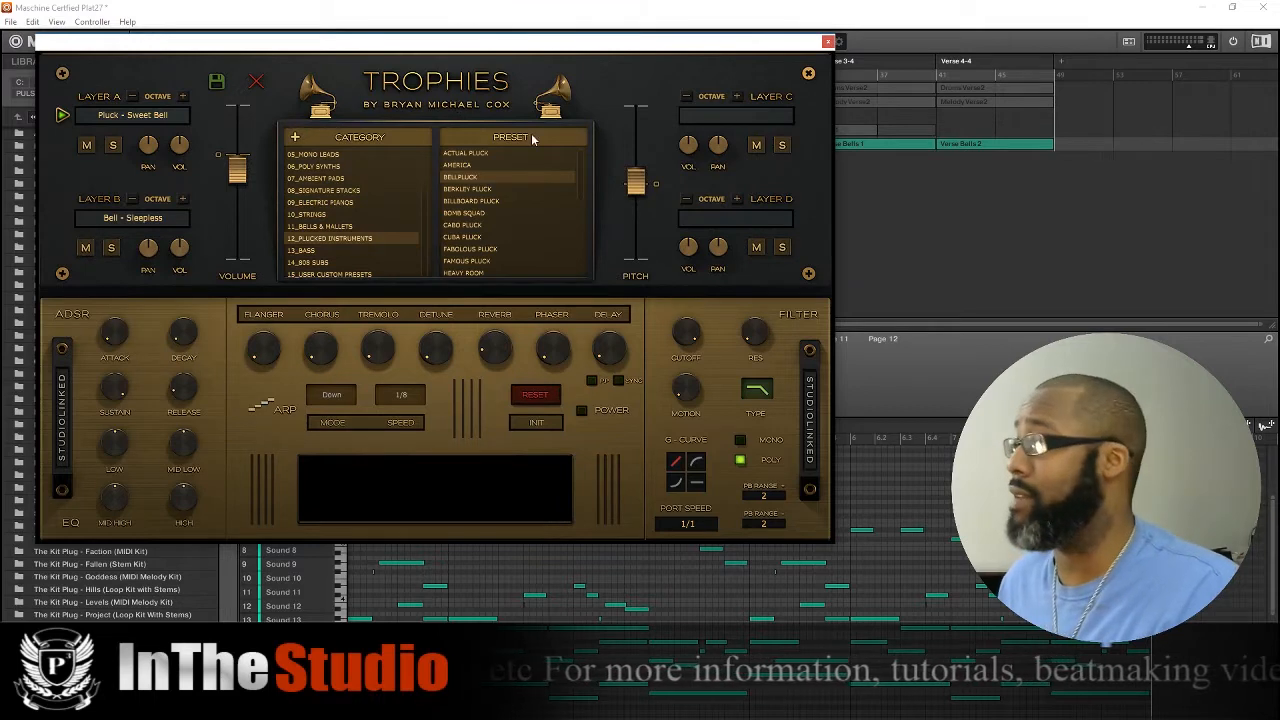
pyautogui.click(828, 43)
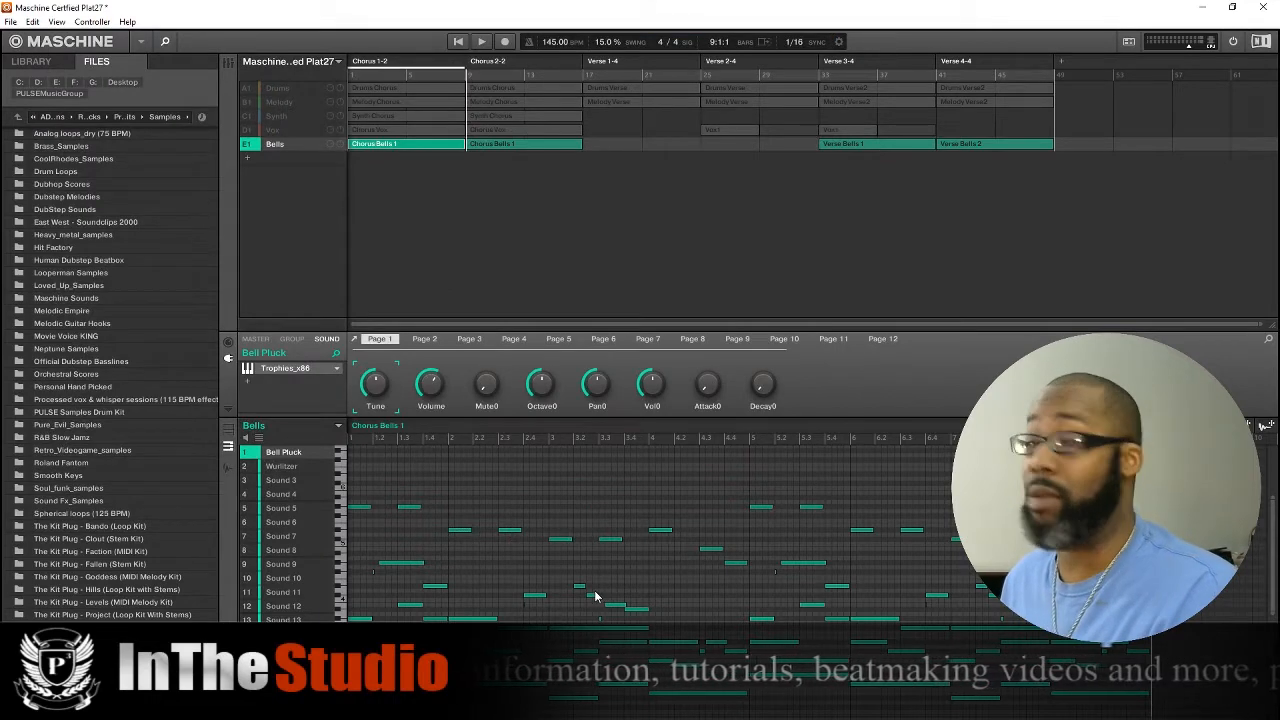
pyautogui.click(289, 468)
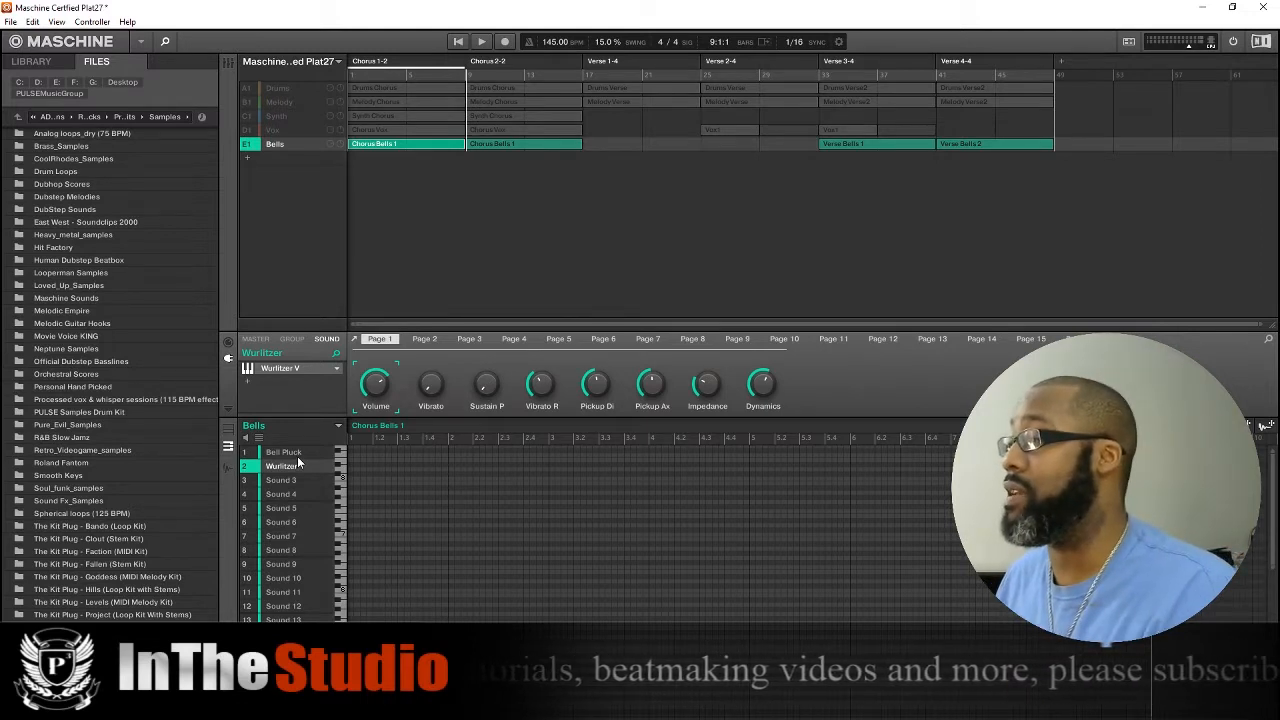
# Play the Bell Pluck part while viewing its Trophies instrument, then stop and return the playhead to the song start.
pyautogui.click(300, 452)
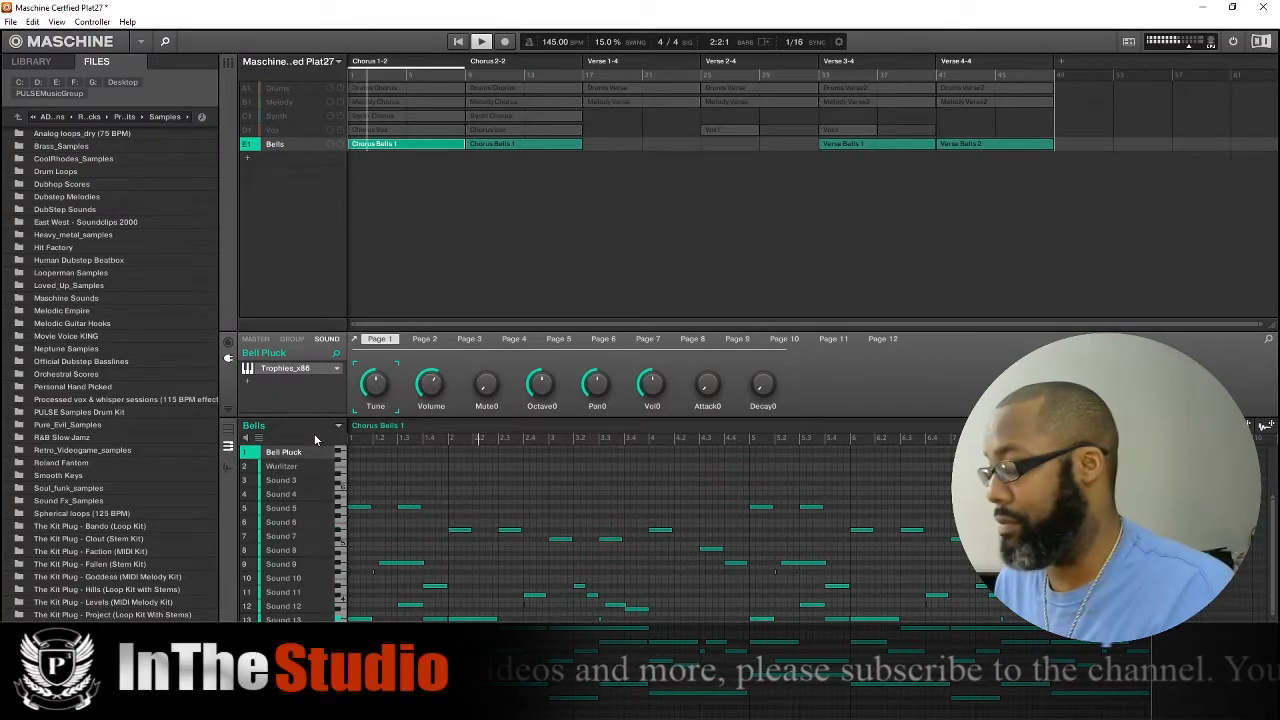
pyautogui.click(281, 375)
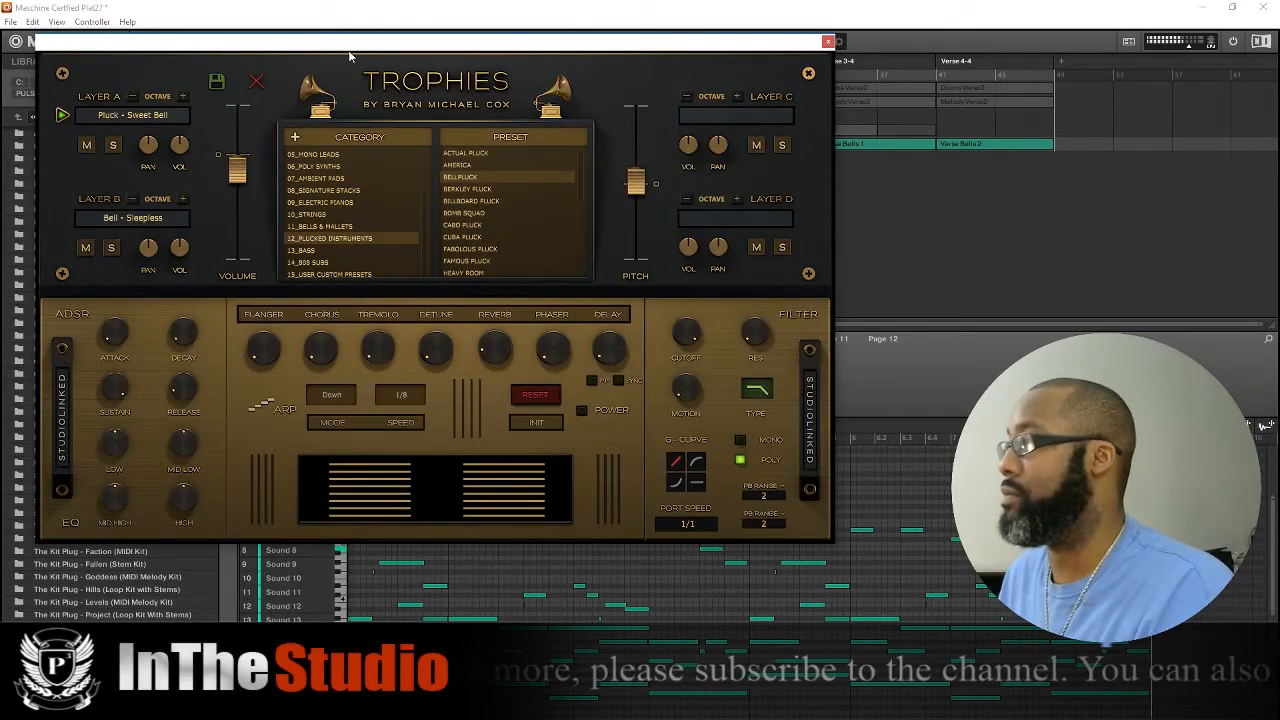
pyautogui.click(829, 42)
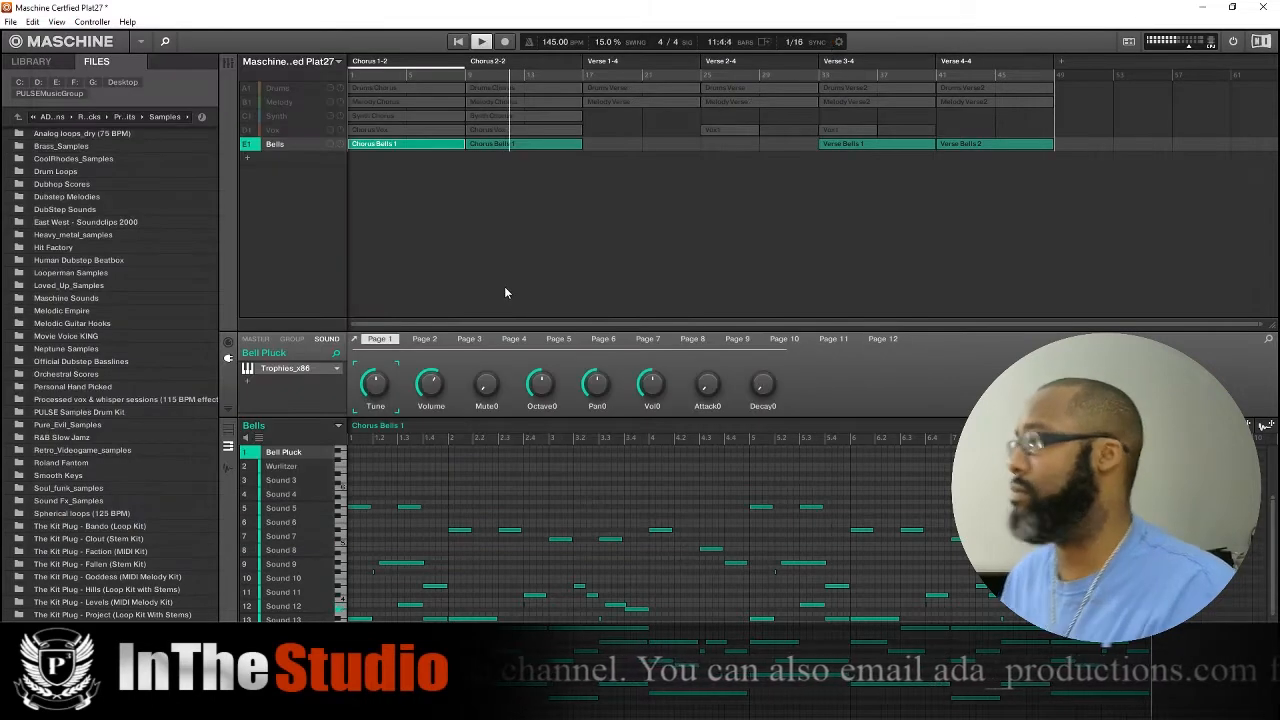
pyautogui.press('space')
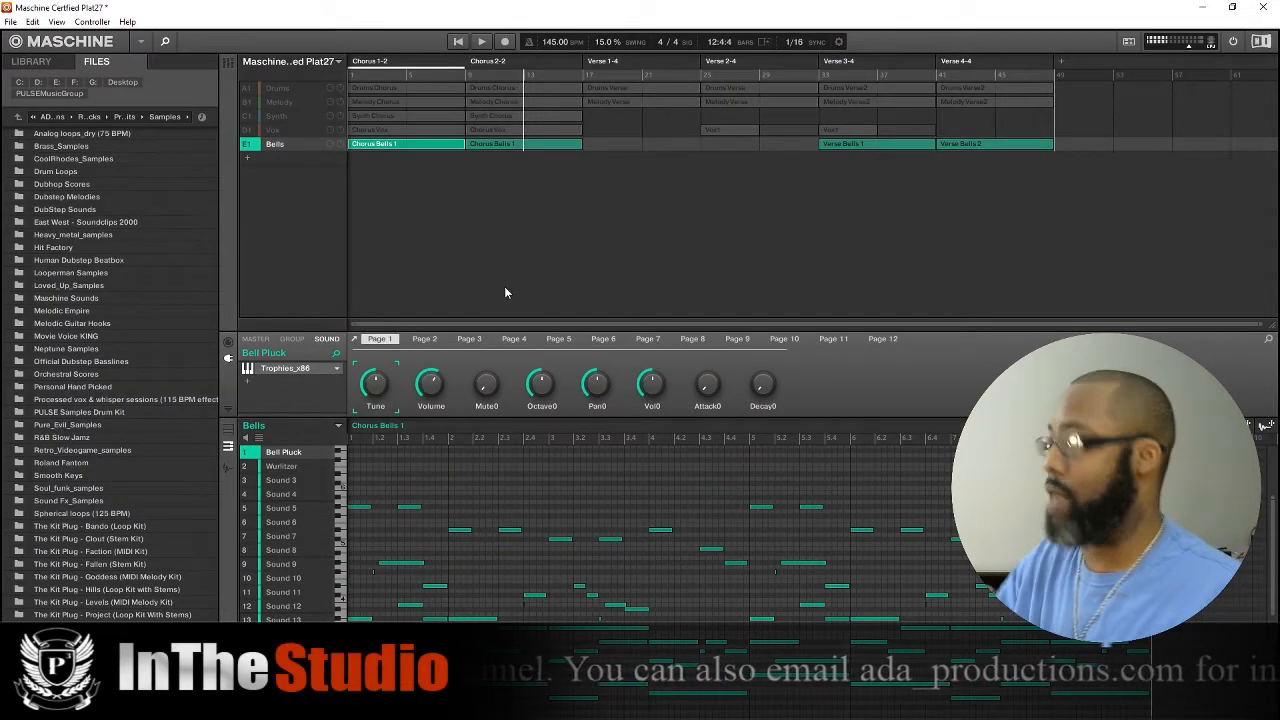
pyautogui.press('Left')
pyautogui.press('Left')
pyautogui.press('Left')
pyautogui.press('Left')
pyautogui.press('Left')
pyautogui.press('Left')
pyautogui.press('Left')
pyautogui.press('Left')
pyautogui.press('Left')
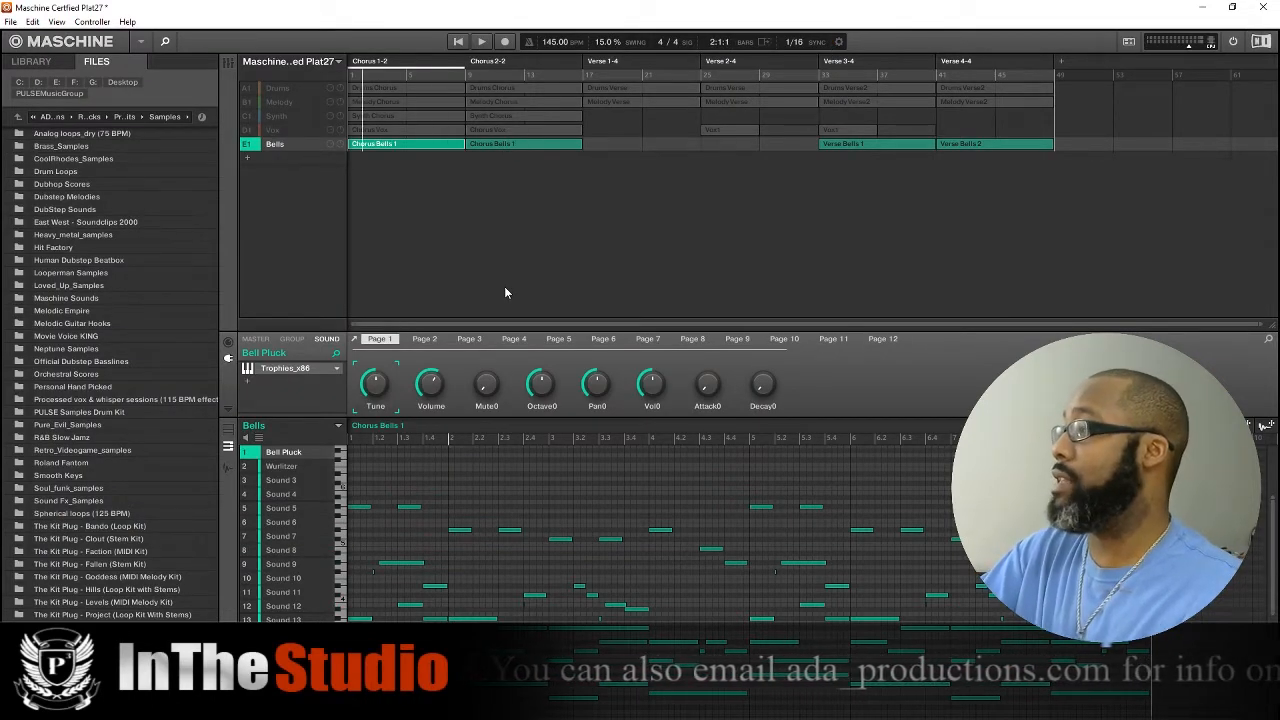
# Unmute the Drums, Melody, Vox and Synth groups and play the full arrangement from the start.
pyautogui.click(247, 89)
pyautogui.click(247, 102)
pyautogui.click(248, 130)
pyautogui.click(249, 116)
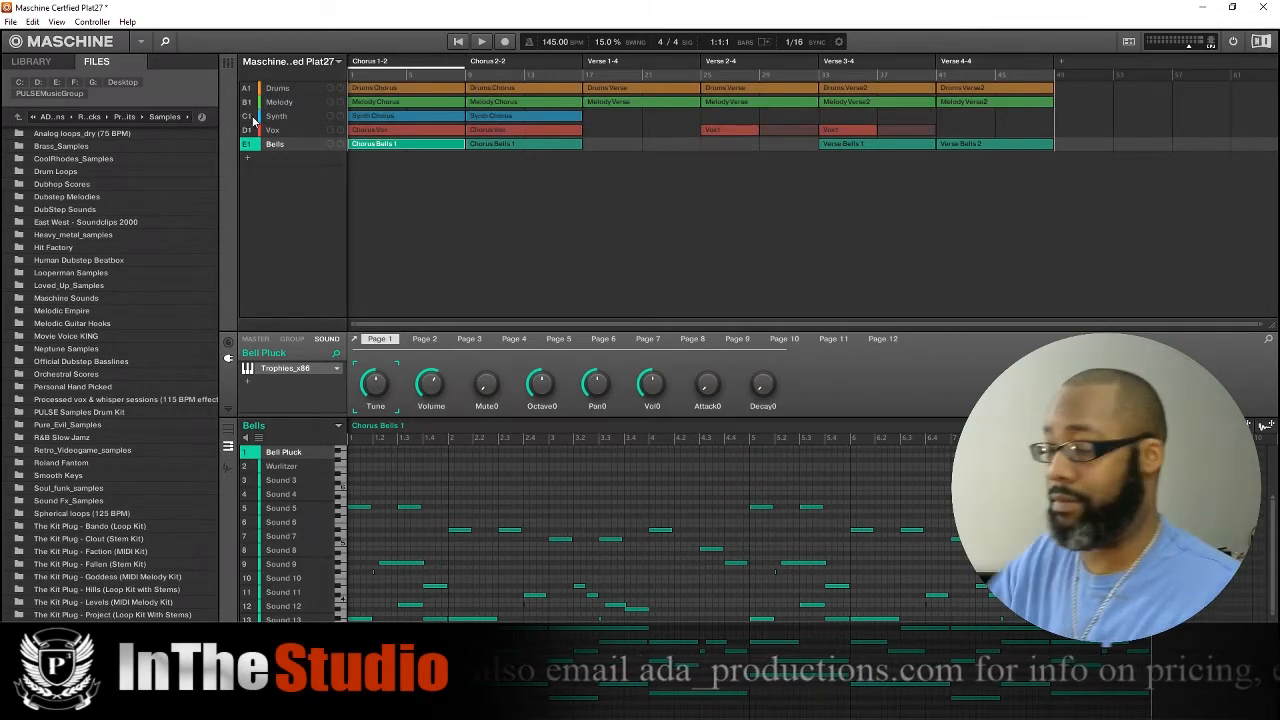
pyautogui.press('space')
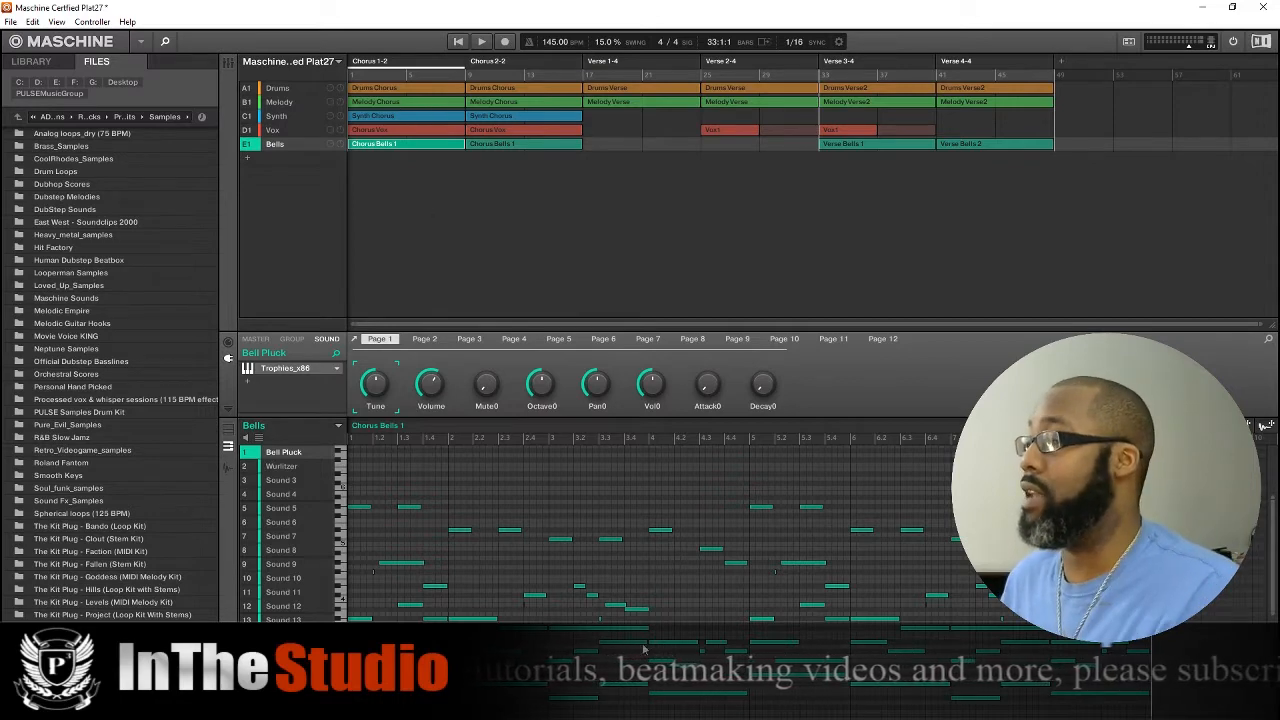
# Open the Verse Bells 1 pattern and view the Wurlitzer V instrument on the Wurlitzer sound, moving its window clear of the pattern editor.
pyautogui.click(871, 143)
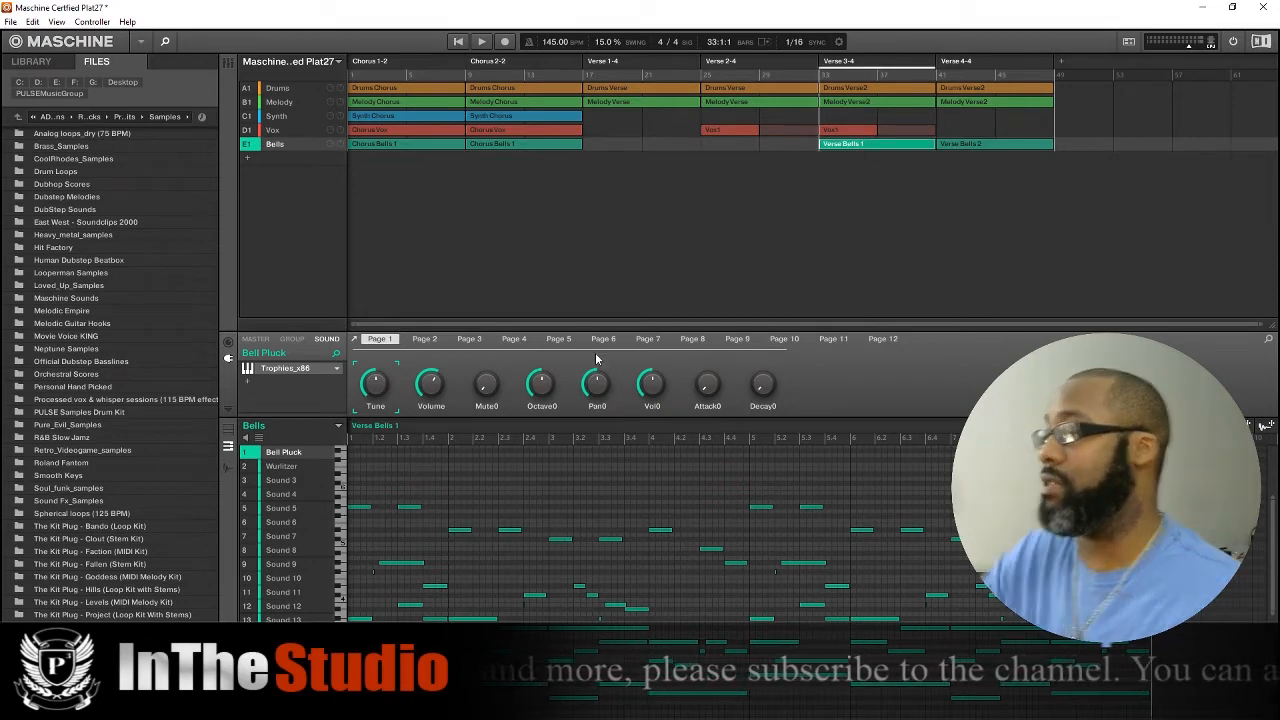
pyautogui.click(290, 465)
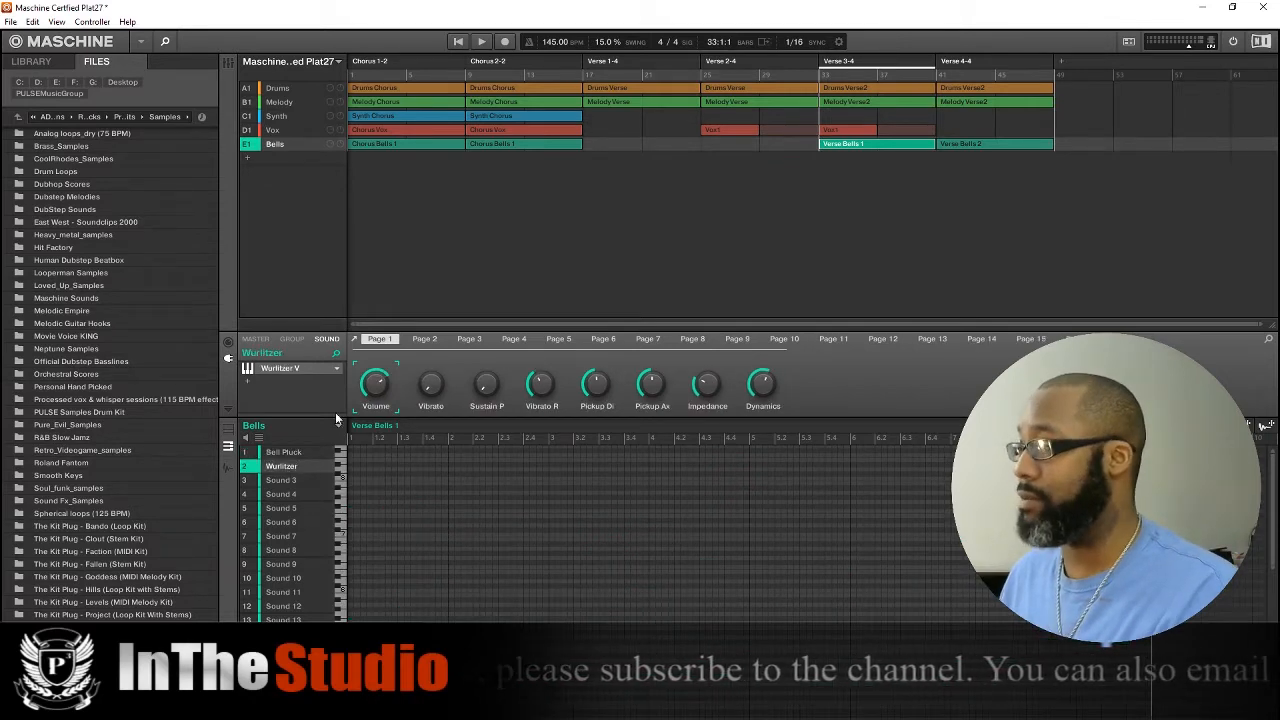
pyautogui.click(282, 368)
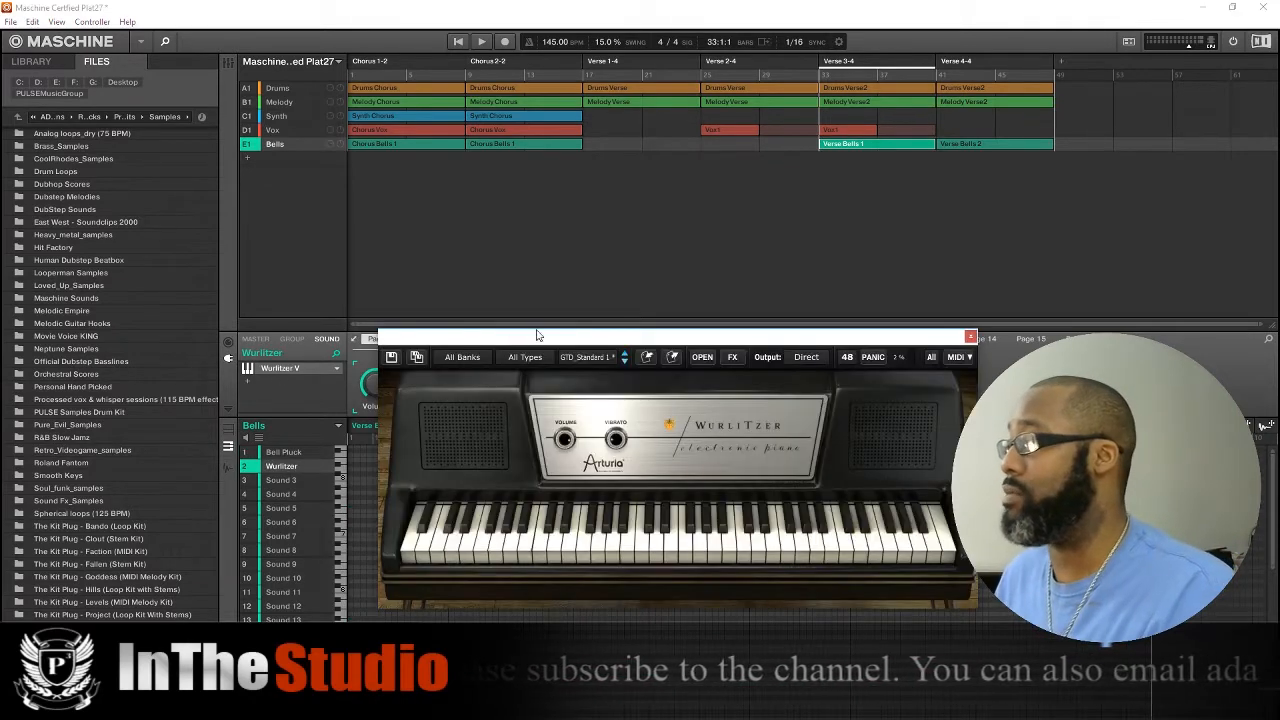
pyautogui.moveTo(511, 342); pyautogui.dragTo(507, 272)
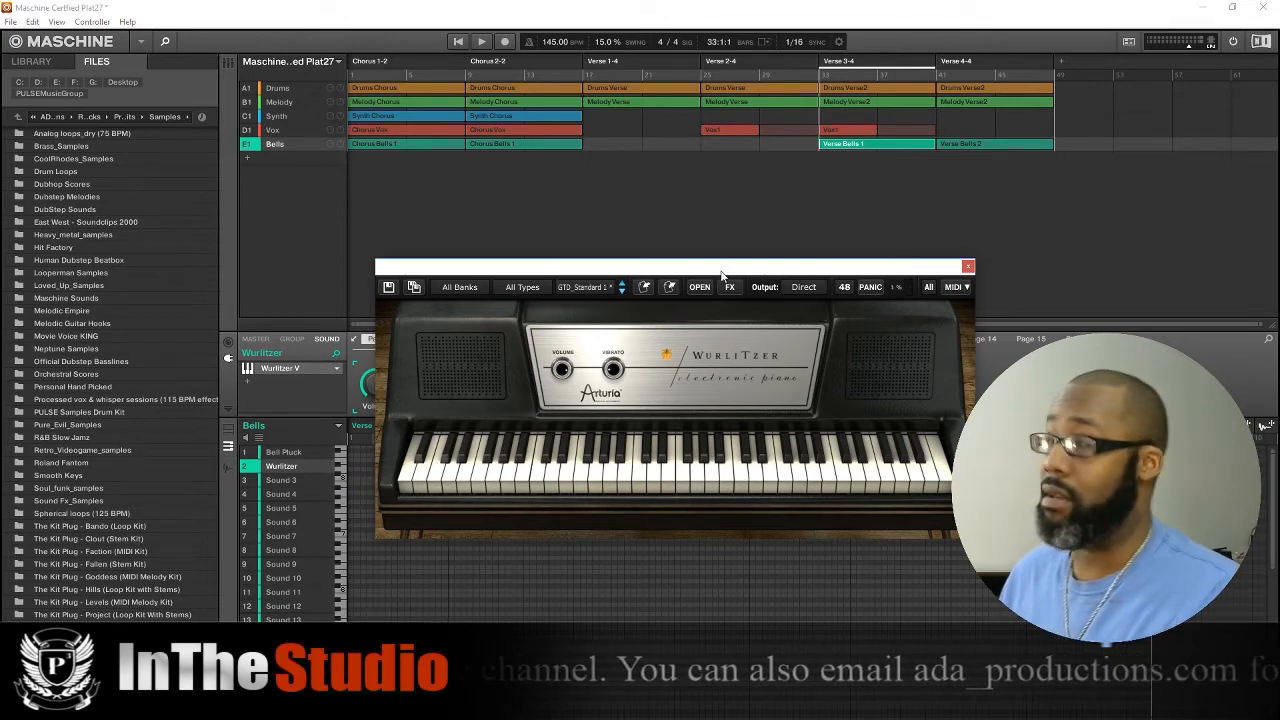
# Mute the Drums, Melody, Synth and Vox groups and play the Bells group alone from the Verse 3-4 section.
pyautogui.click(248, 88)
pyautogui.click(248, 102)
pyautogui.click(248, 116)
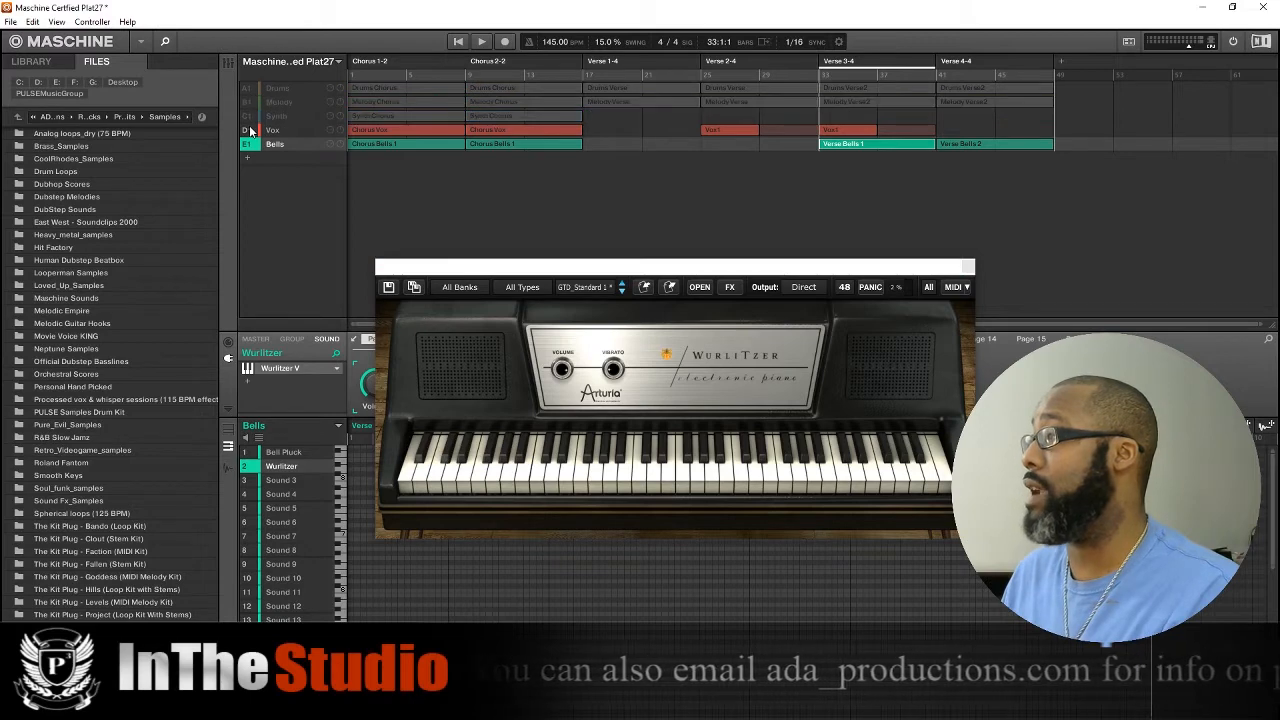
pyautogui.click(249, 130)
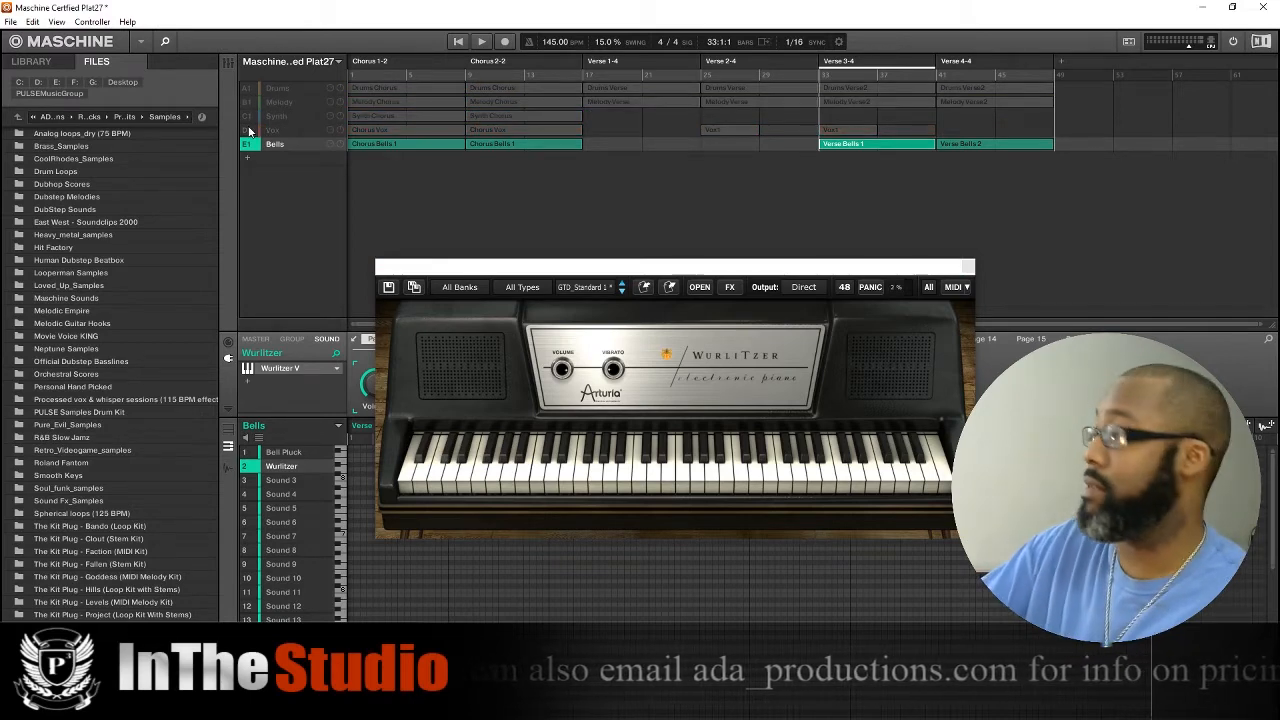
pyautogui.press('space')
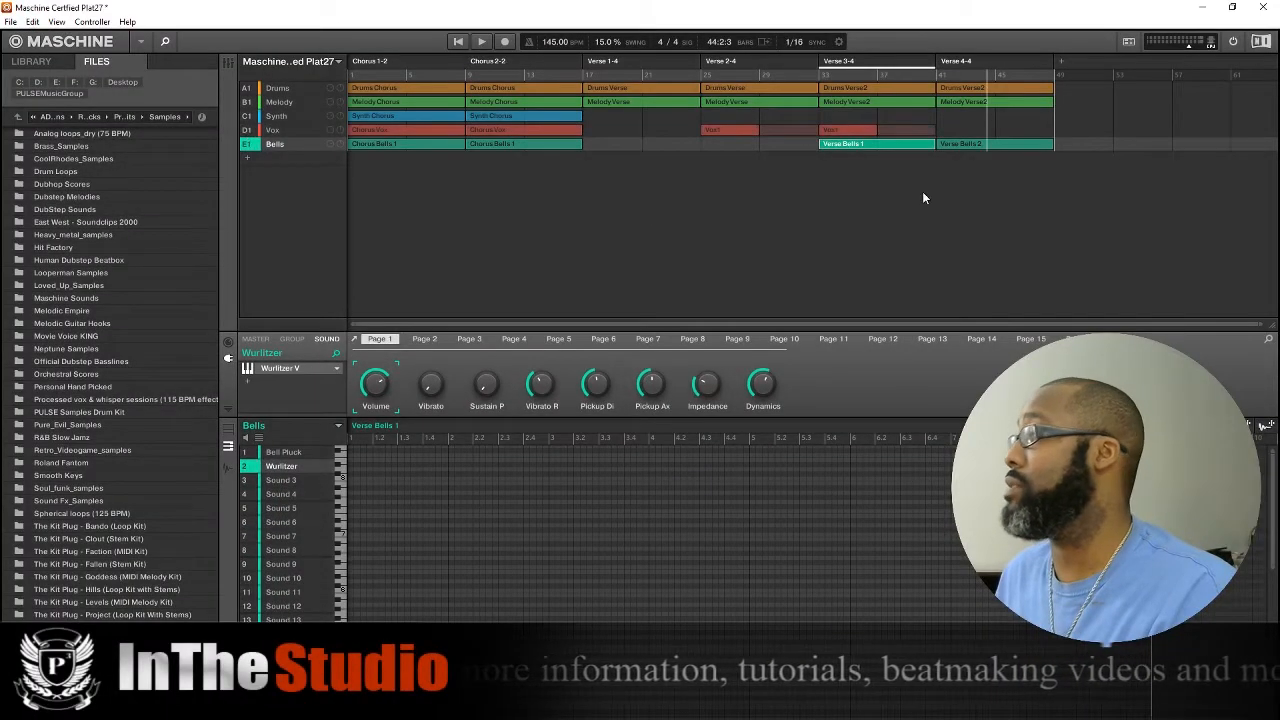
# Move the playhead back through the arrangement to the song start at bar 1.
pyautogui.press('Left')
pyautogui.press('Left')
pyautogui.press('Left')
pyautogui.press('Left')
pyautogui.press('Left')
pyautogui.press('Left')
pyautogui.press('Left')
pyautogui.press('Left')
pyautogui.press('Left')
pyautogui.press('Left')
pyautogui.press('Left')
pyautogui.press('Left')
pyautogui.press('Left')
pyautogui.press('Left')
pyautogui.press('Left')
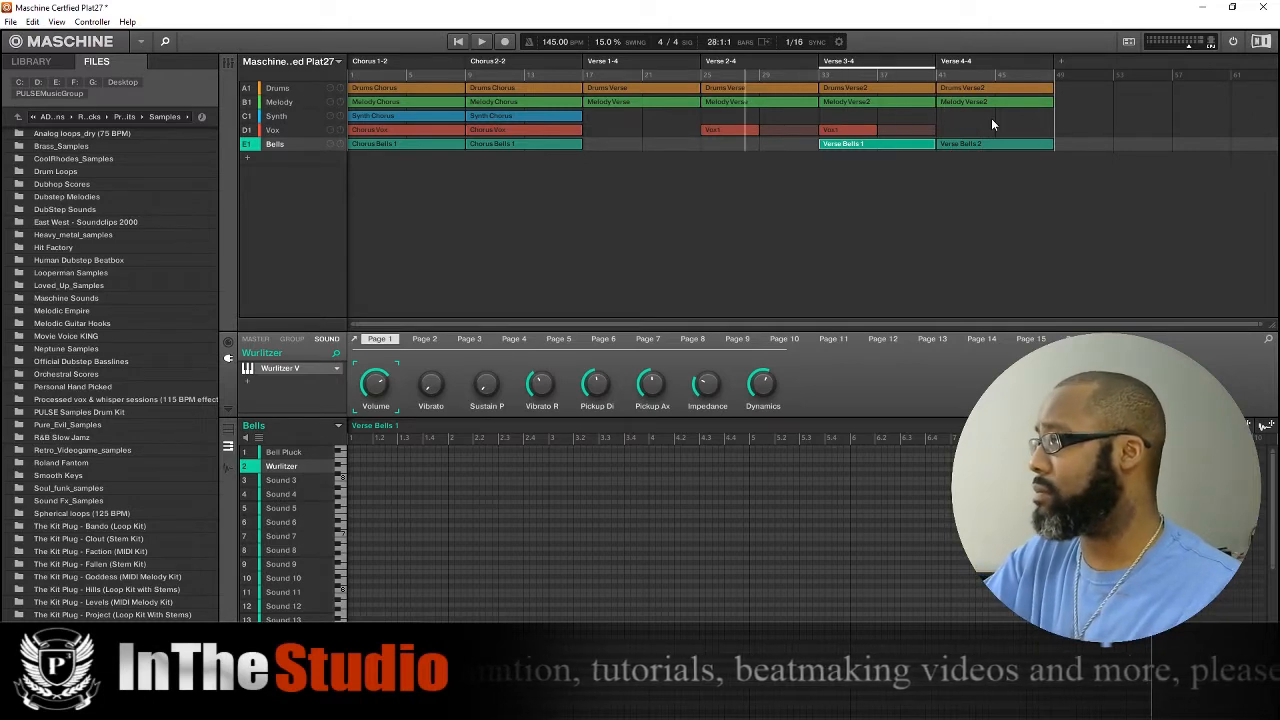
pyautogui.press('Left')
pyautogui.press('Left')
pyautogui.press('Left')
pyautogui.press('Left')
pyautogui.press('Left')
pyautogui.press('Left')
pyautogui.press('Left')
pyautogui.press('Left')
pyautogui.press('Left')
pyautogui.press('Left')
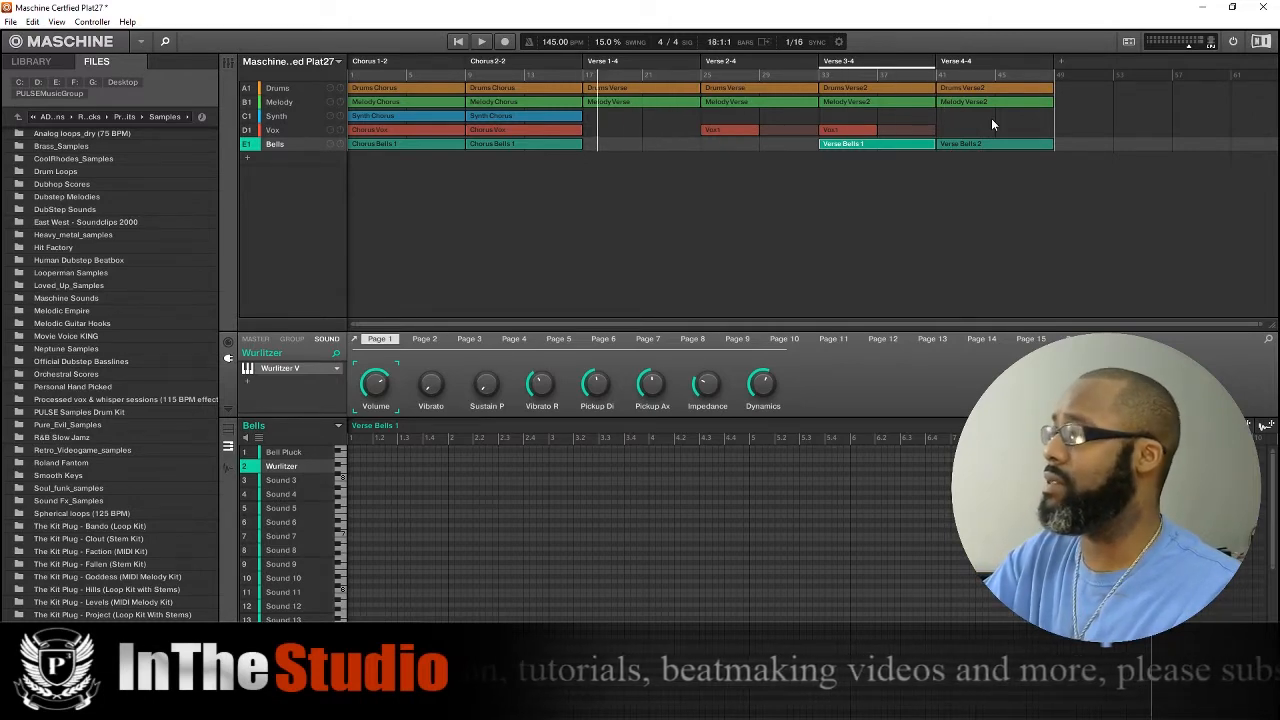
pyautogui.press('Left')
pyautogui.press('Left')
pyautogui.press('Left')
pyautogui.press('Left')
pyautogui.press('Left')
pyautogui.press('Left')
pyautogui.press('Left')
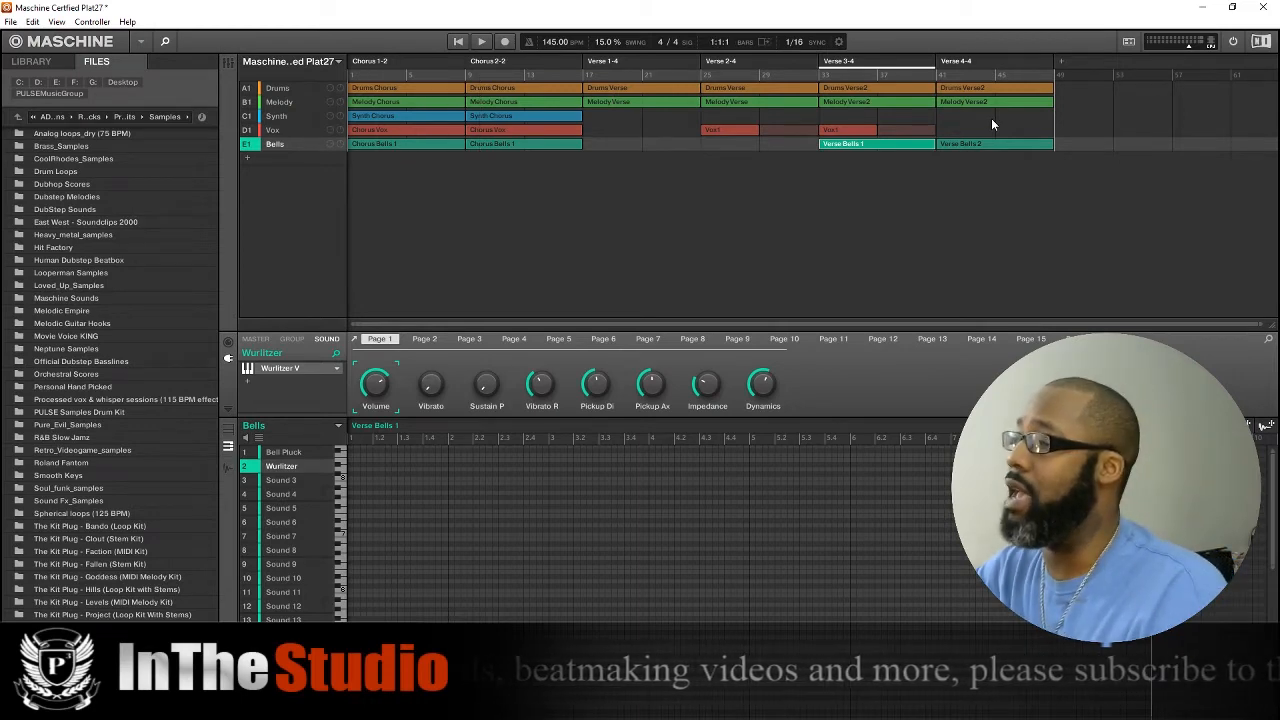